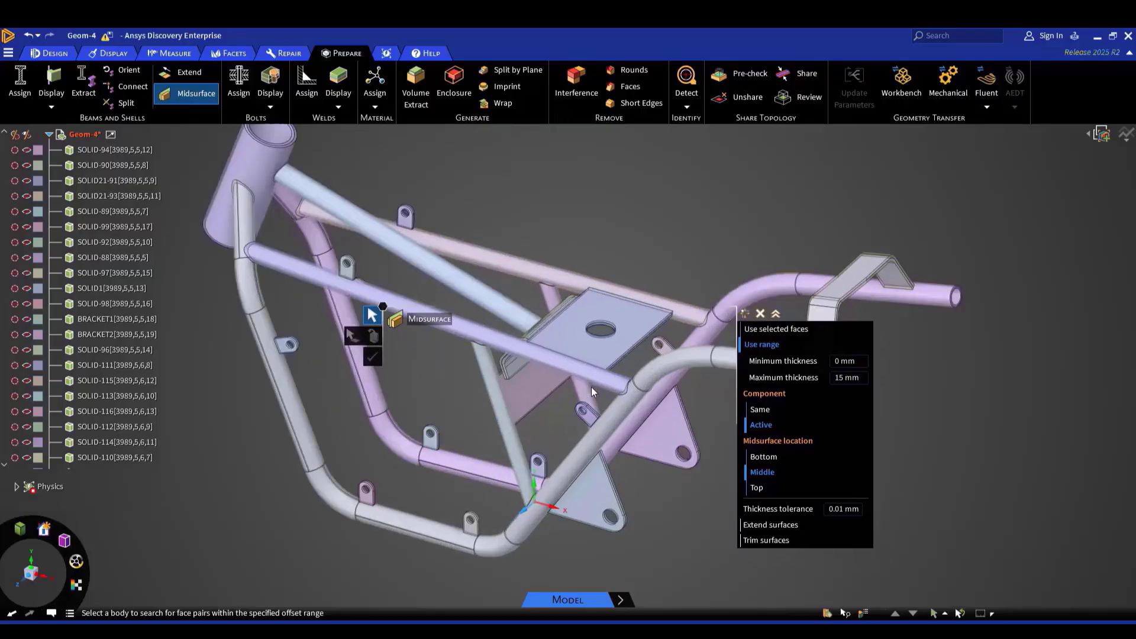
scroll(620, 373, up, 2)
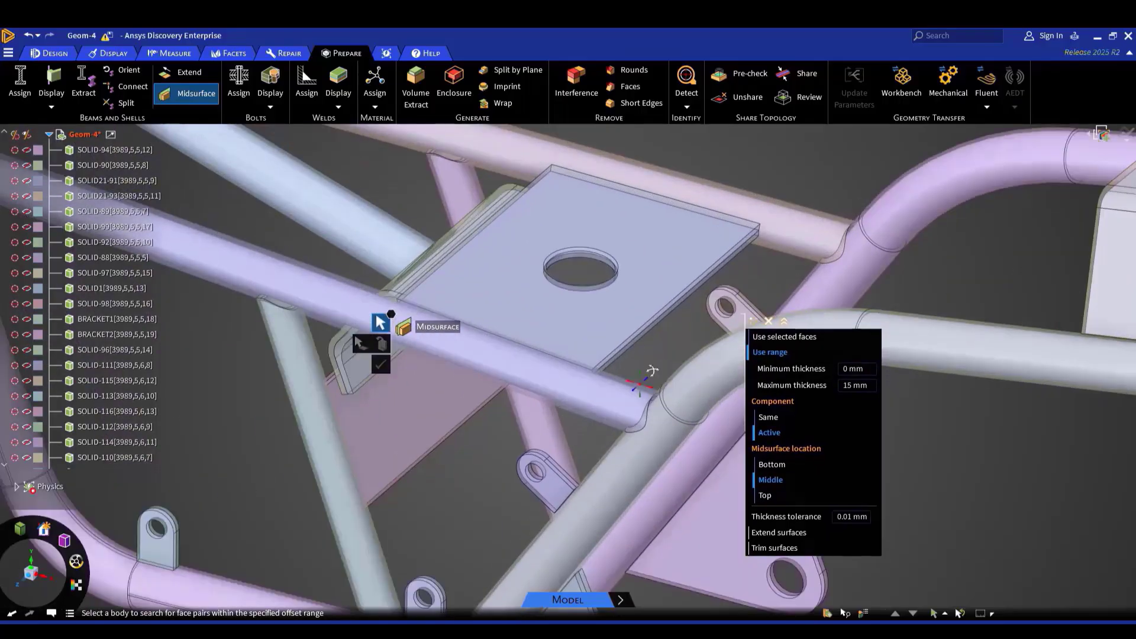
Leave the Midsurface tool and examine the midsurfaced frame tubes and plate from several angles before returning to the home view
middle_drag(650, 370, 640, 352)
key(Escape)
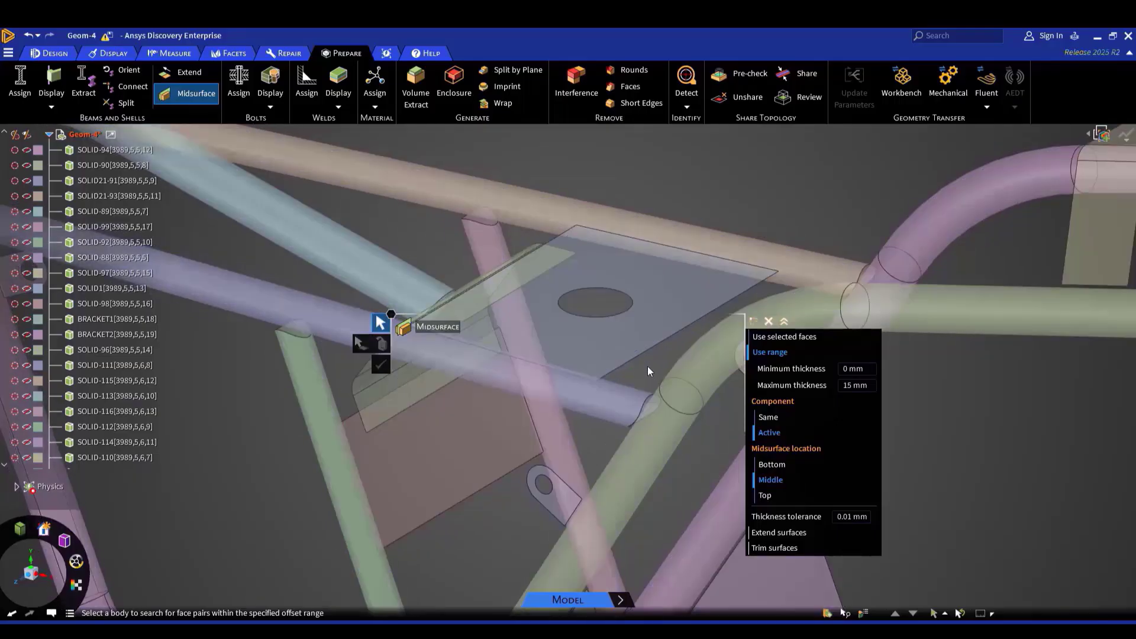
shift+middle_drag(688, 456, 697, 358)
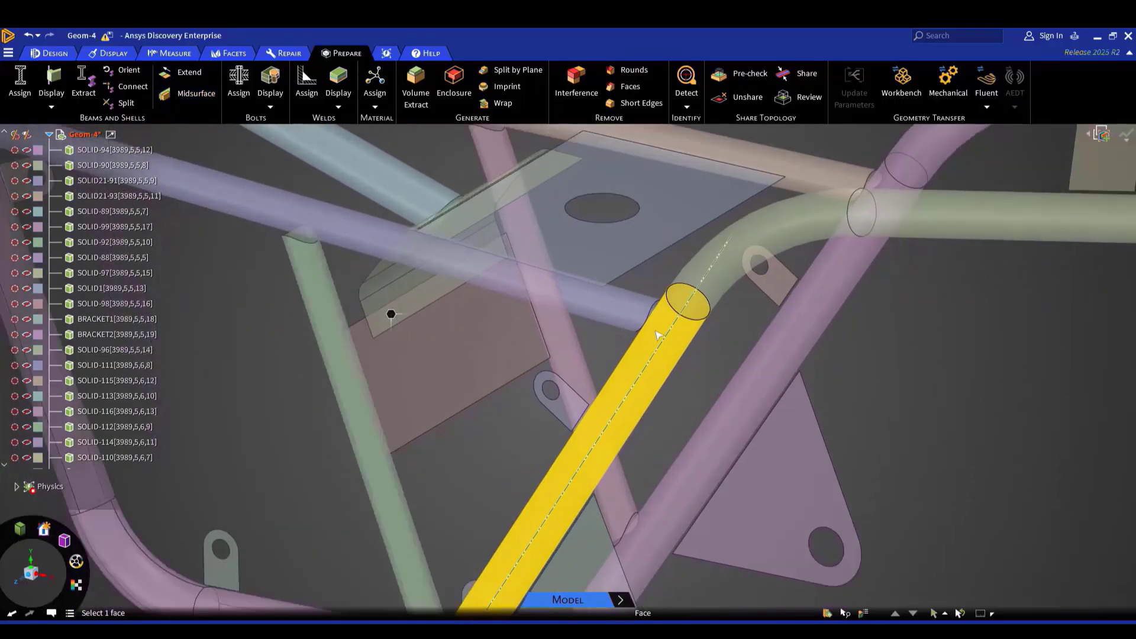
scroll(657, 320, up, 2)
middle_drag(657, 317, 713, 326)
middle_drag(582, 425, 877, 142)
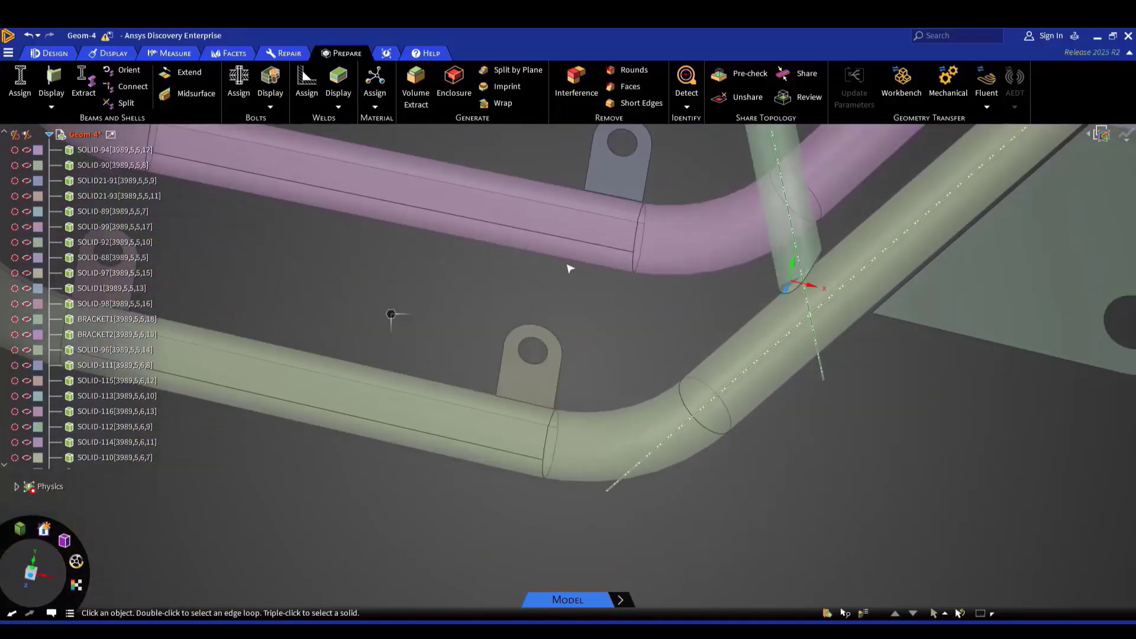
middle_drag(542, 269, 715, 467)
key(h)
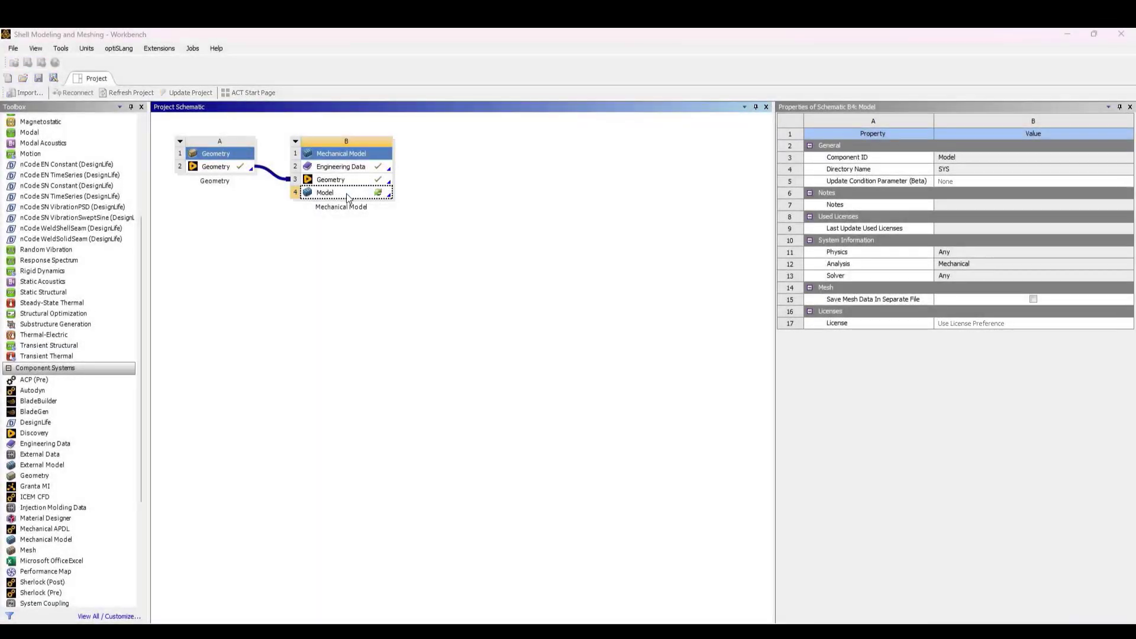
Open the Mechanical model from the project schematic and agree to re-read the upstream geometry data
double_click(347, 199)
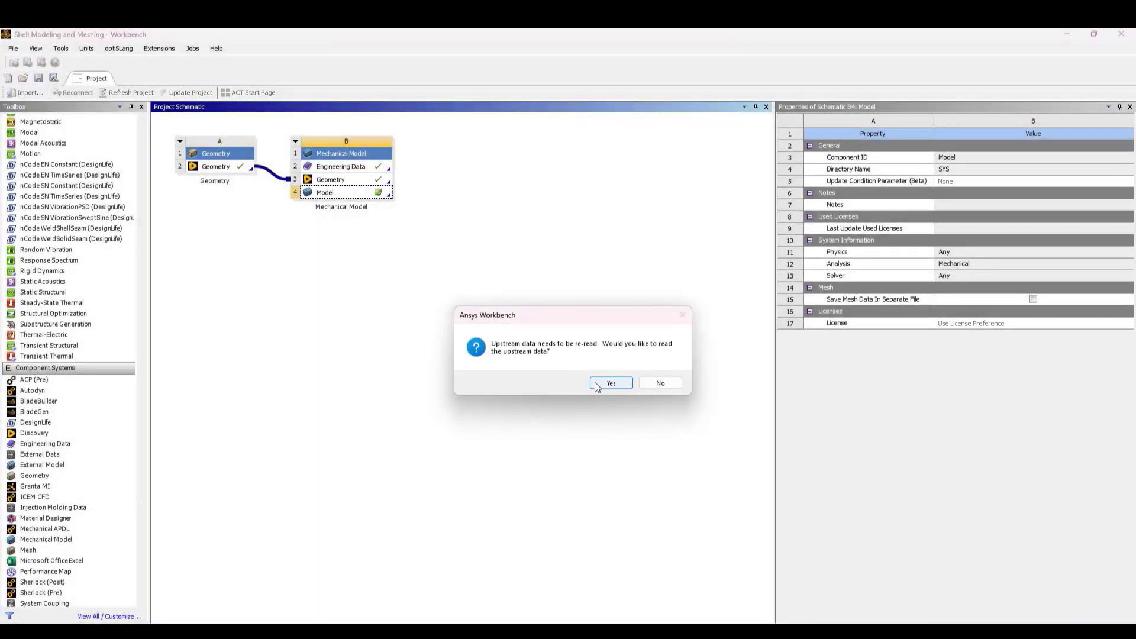
click(600, 385)
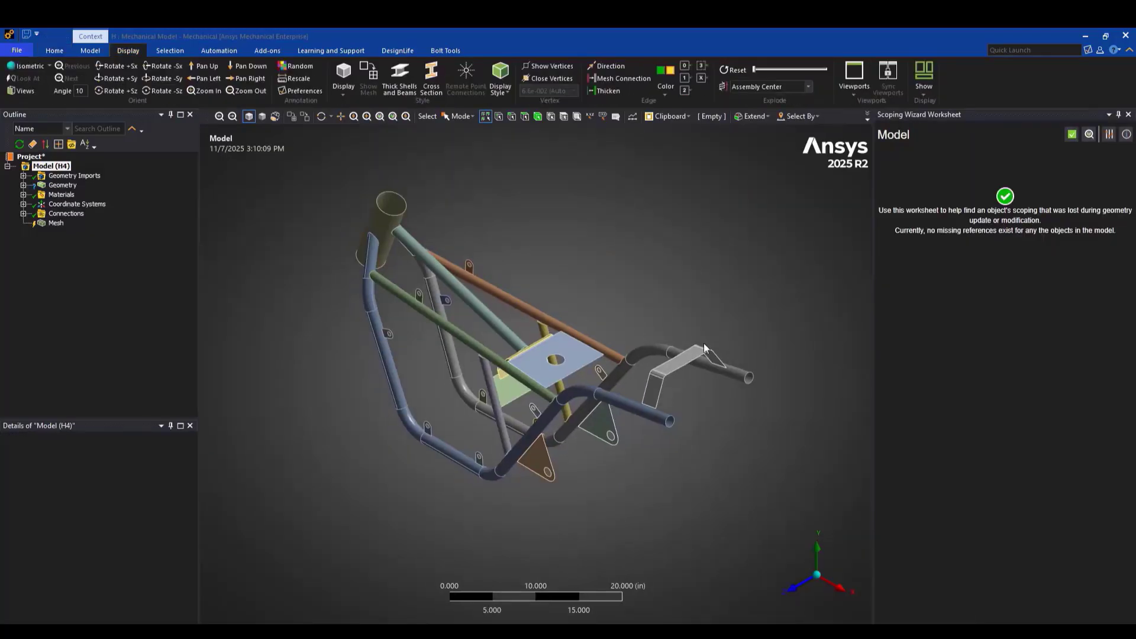
Close the scoping worksheet and update the Geometry branch from its source
click(1128, 114)
click(44, 185)
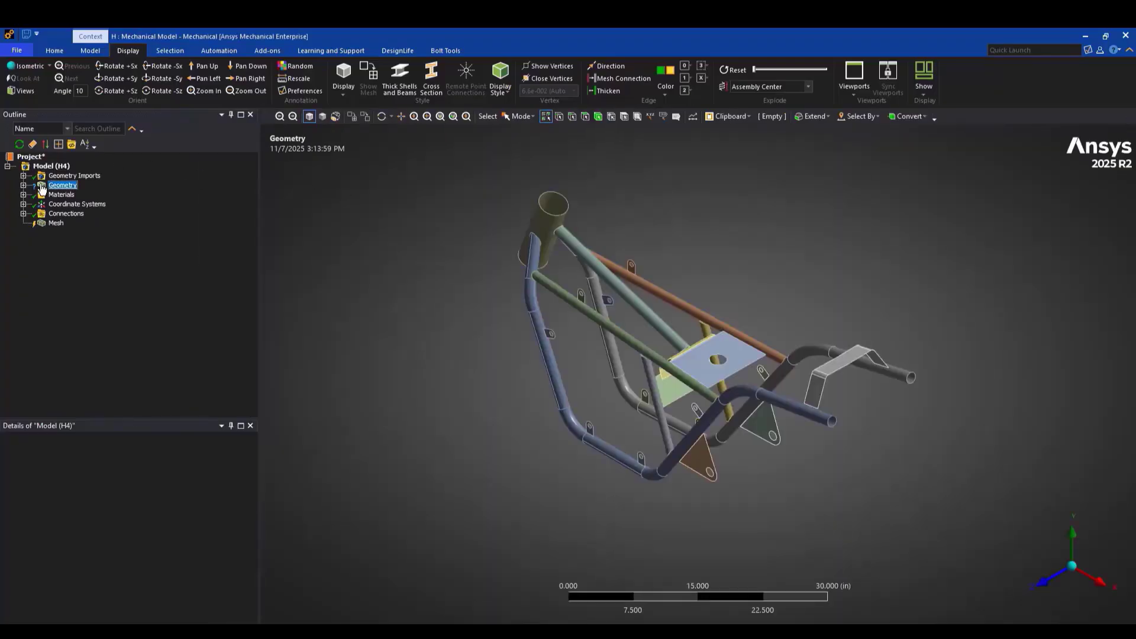
right_click(43, 186)
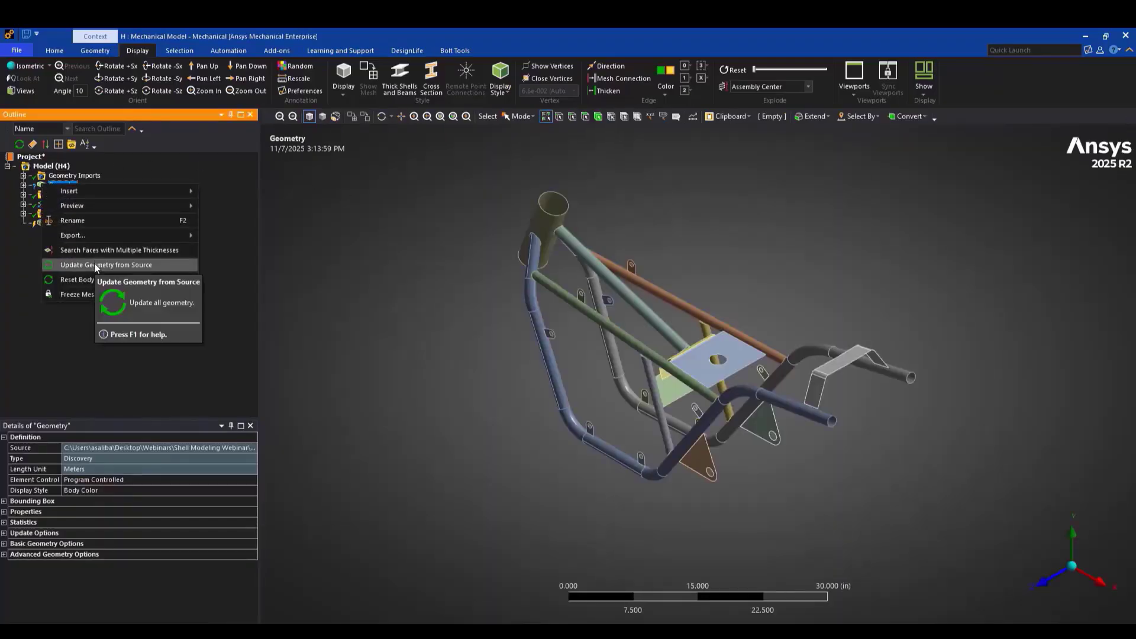
click(317, 263)
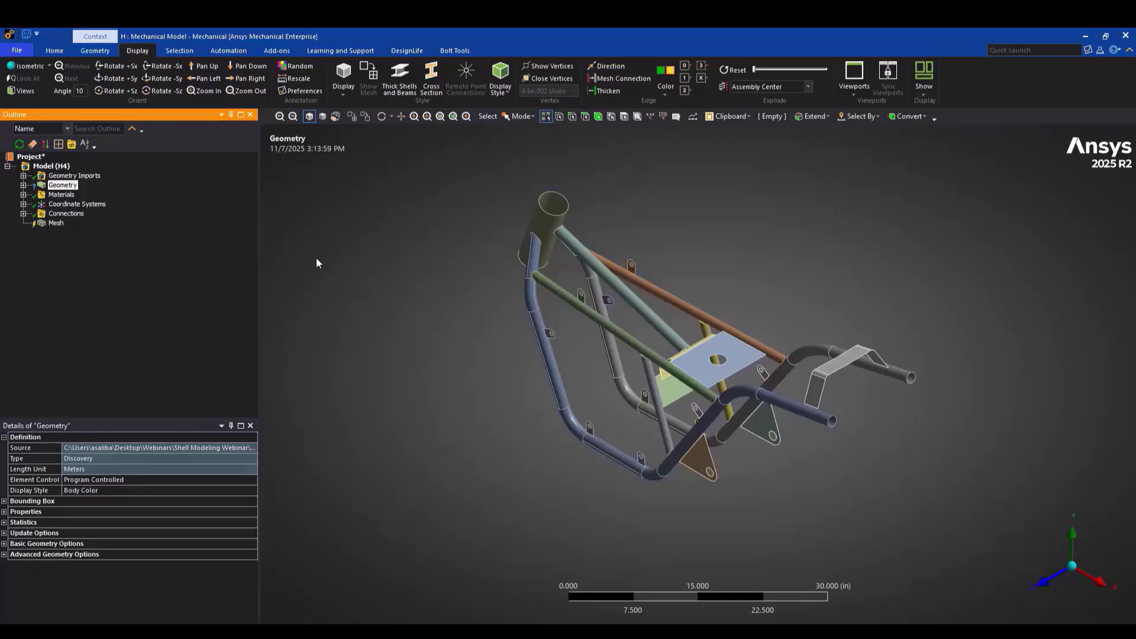
Select all midsurface bodies under Geometry and assign them the Structural Steel material
click(23, 186)
click(85, 197)
scroll(86, 197, down, 1)
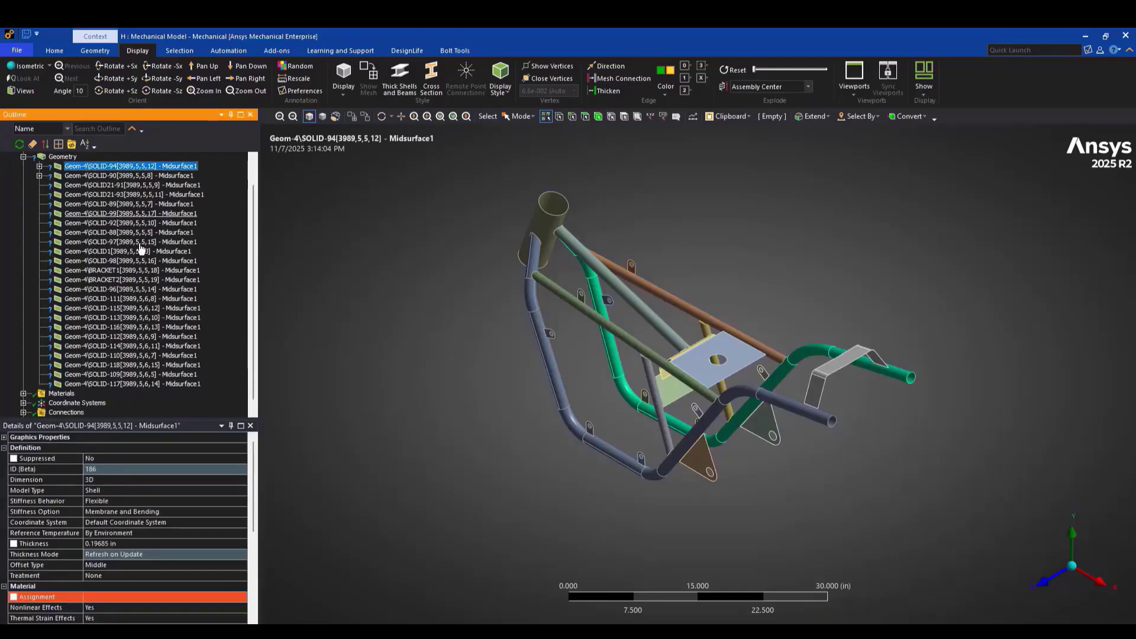
shift+click(140, 383)
click(187, 596)
click(242, 597)
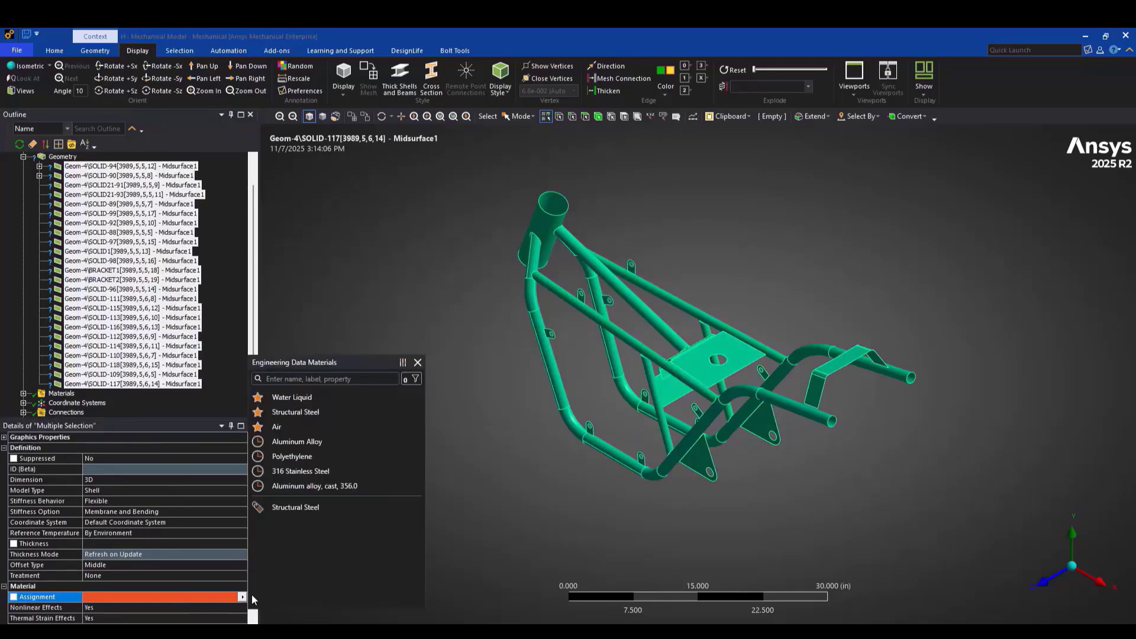
click(281, 509)
scroll(33, 233, up, 1)
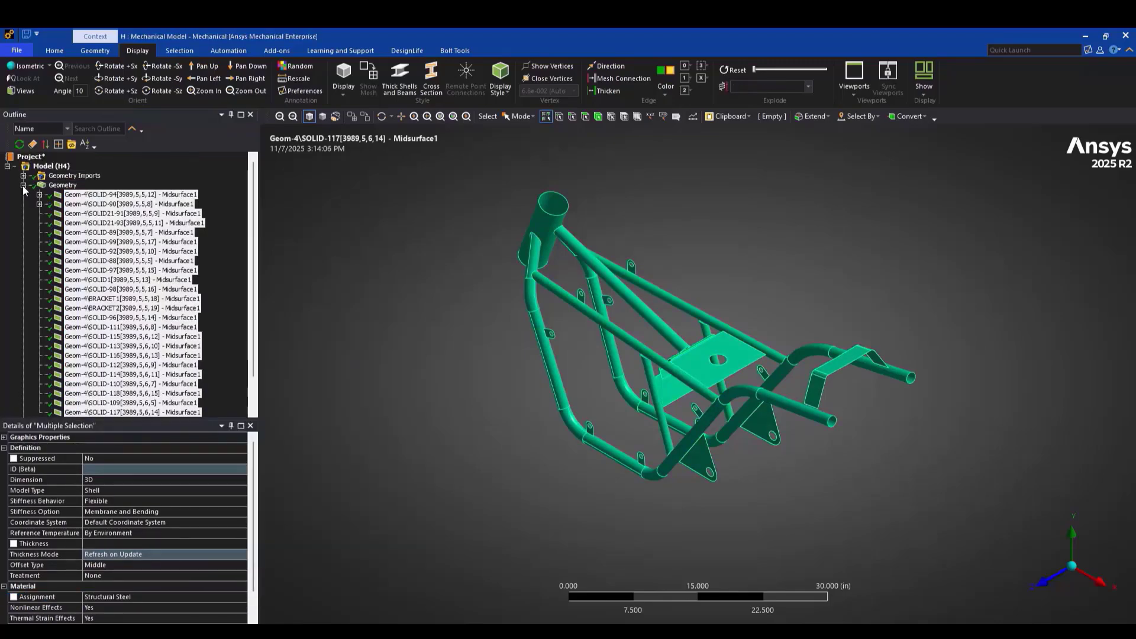
Delete the contact region under Connections > Contacts
click(23, 185)
click(24, 213)
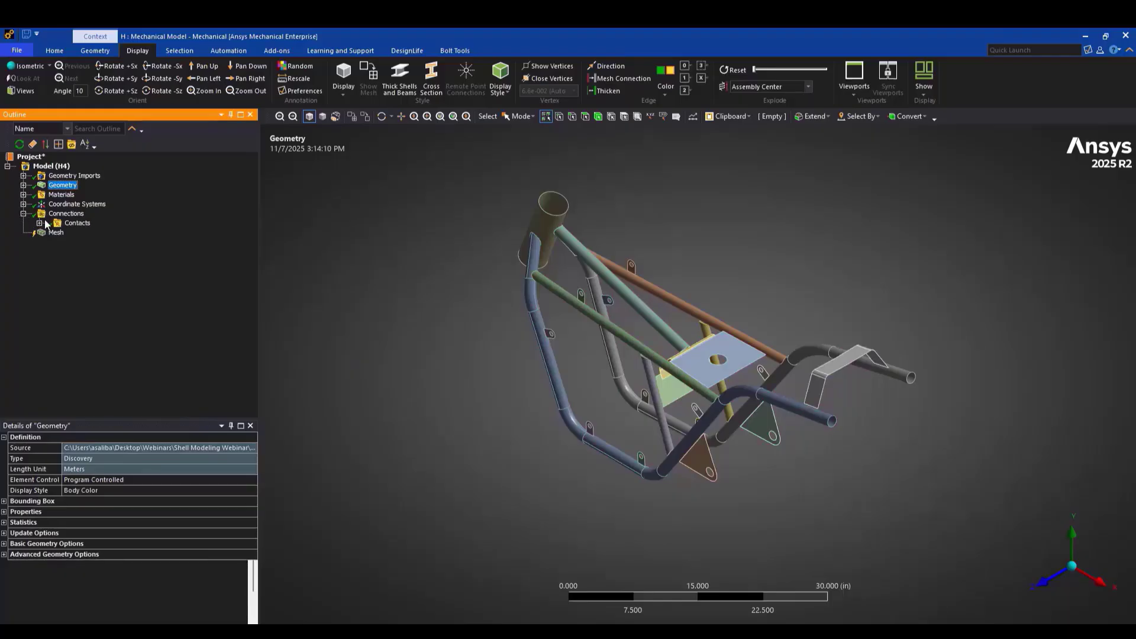
click(40, 223)
right_click(101, 233)
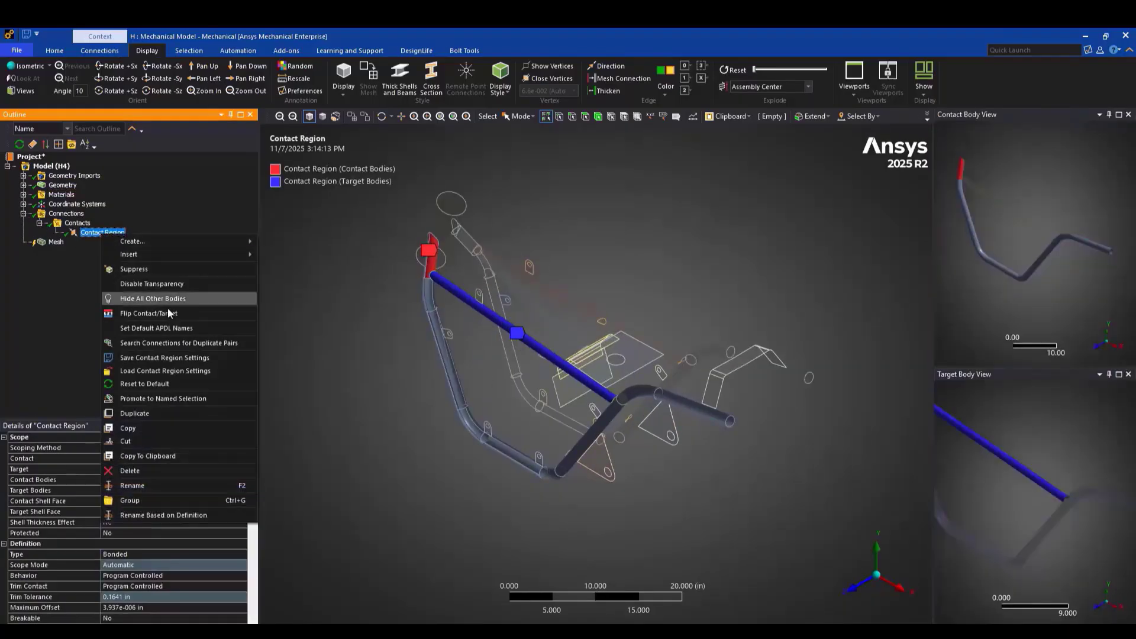
click(195, 471)
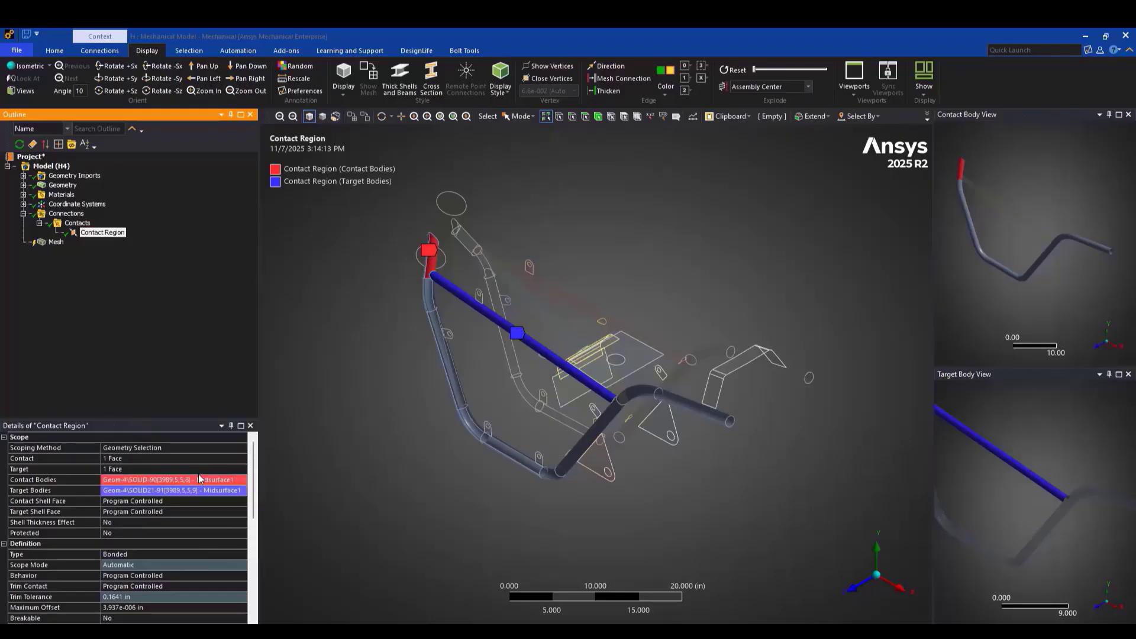
click(571, 383)
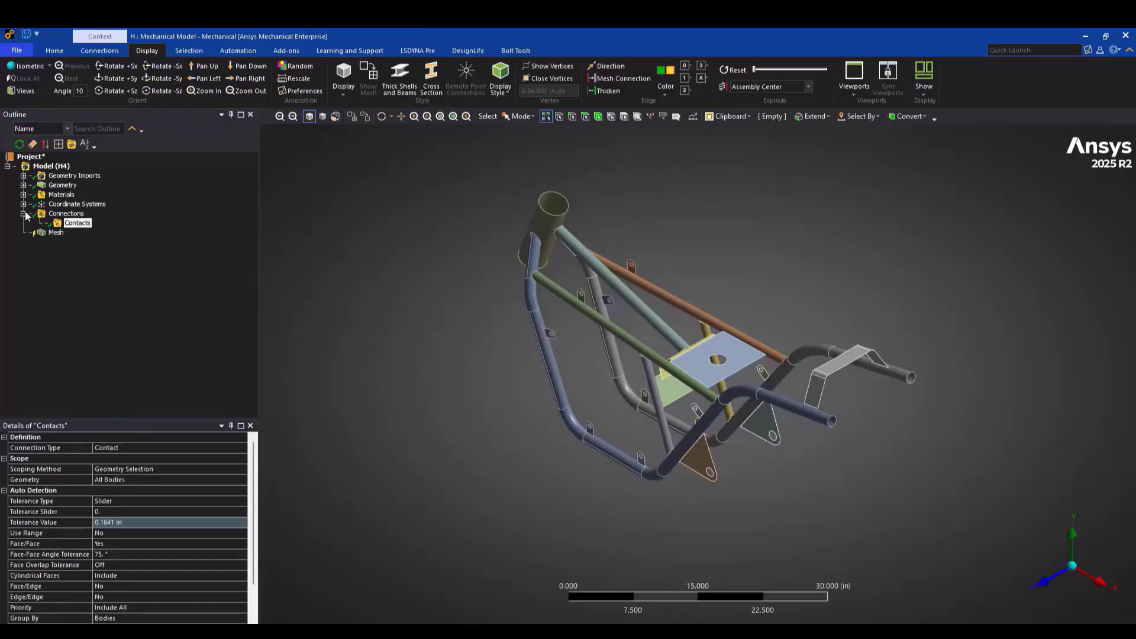
Set the mesh's default element size to 0.2 in
click(57, 224)
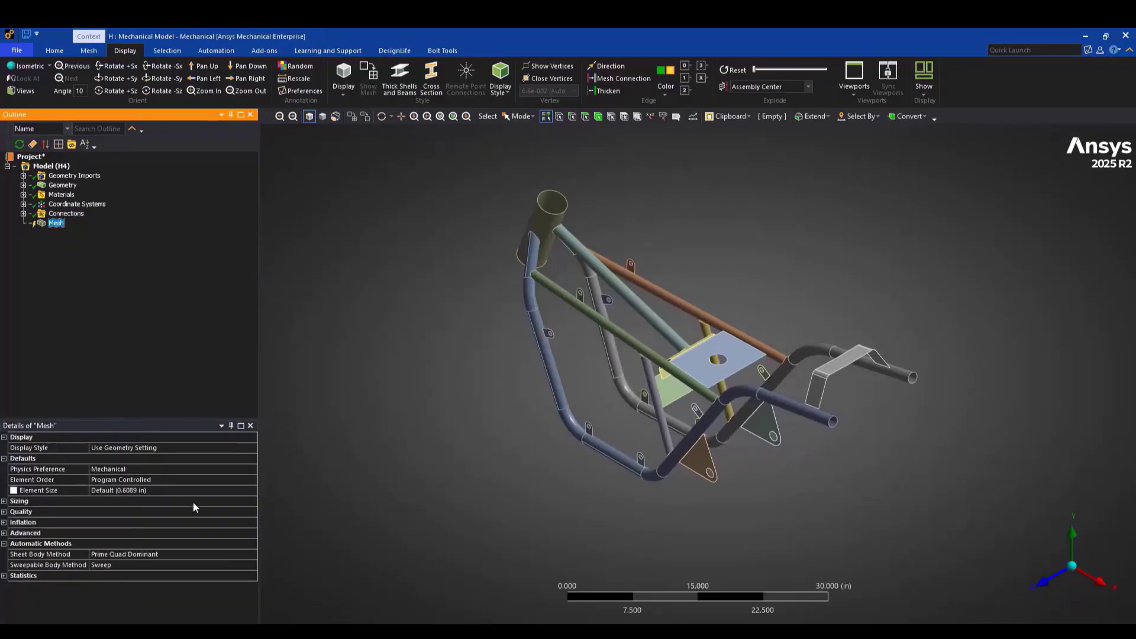
click(162, 490)
text(0.2)
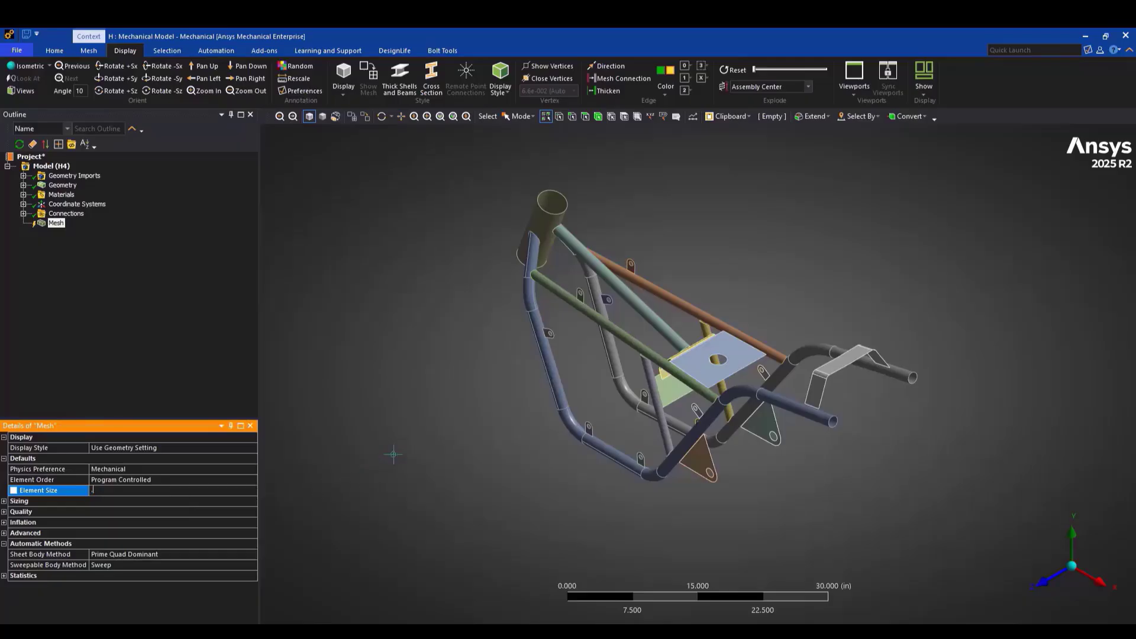
key(Return)
Insert a Connect mesh control under Mesh
click(88, 50)
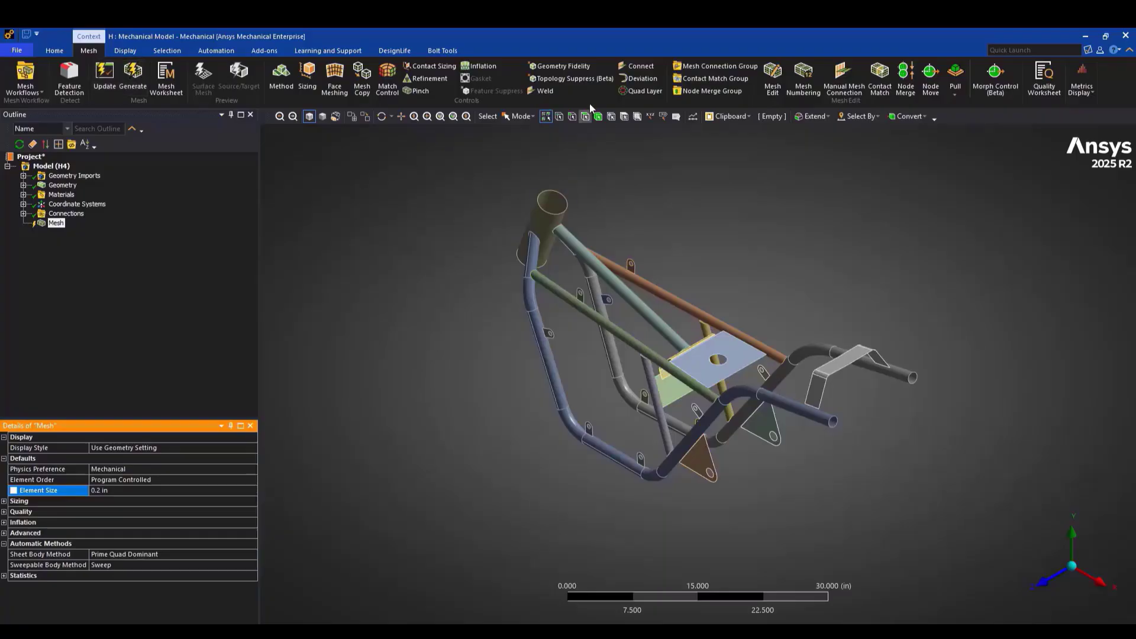
click(641, 66)
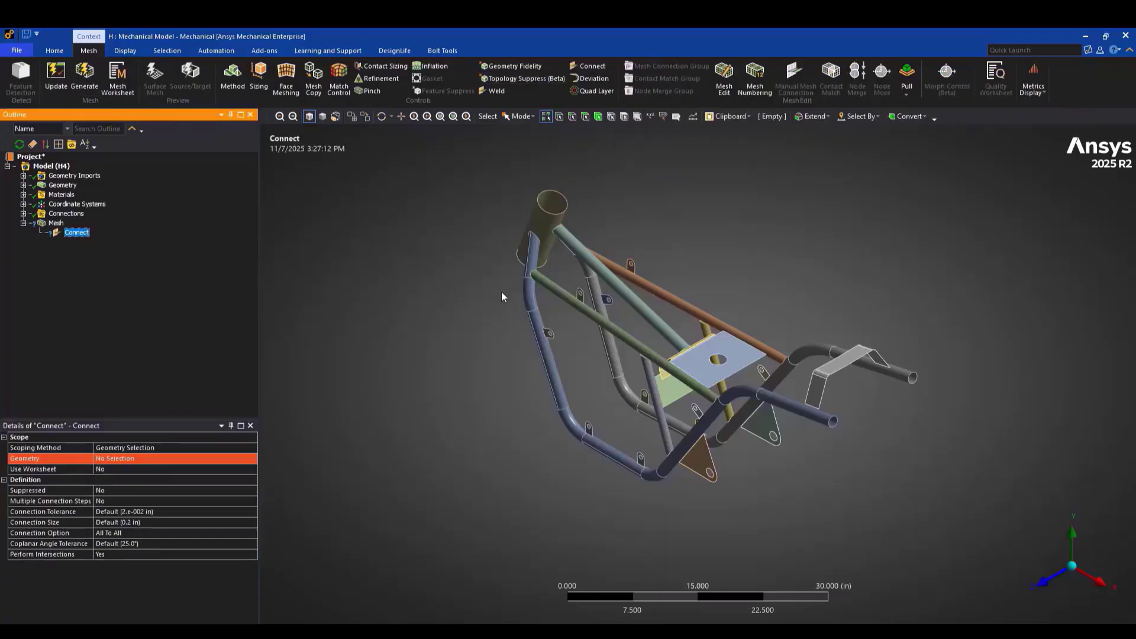
right_click(59, 227)
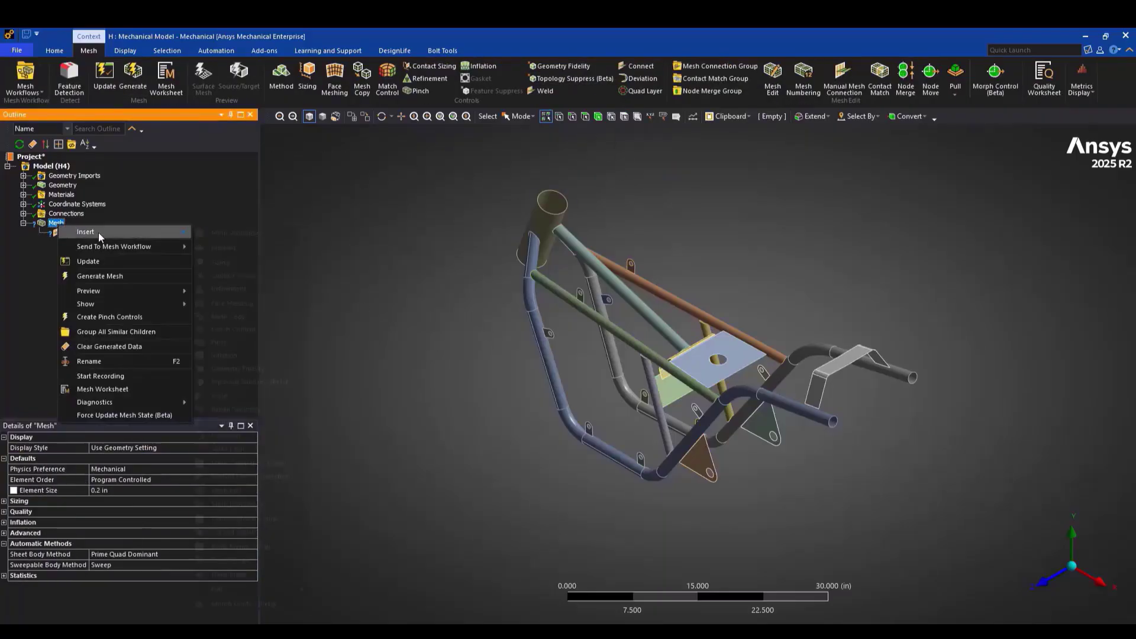
mouse_move(98, 233)
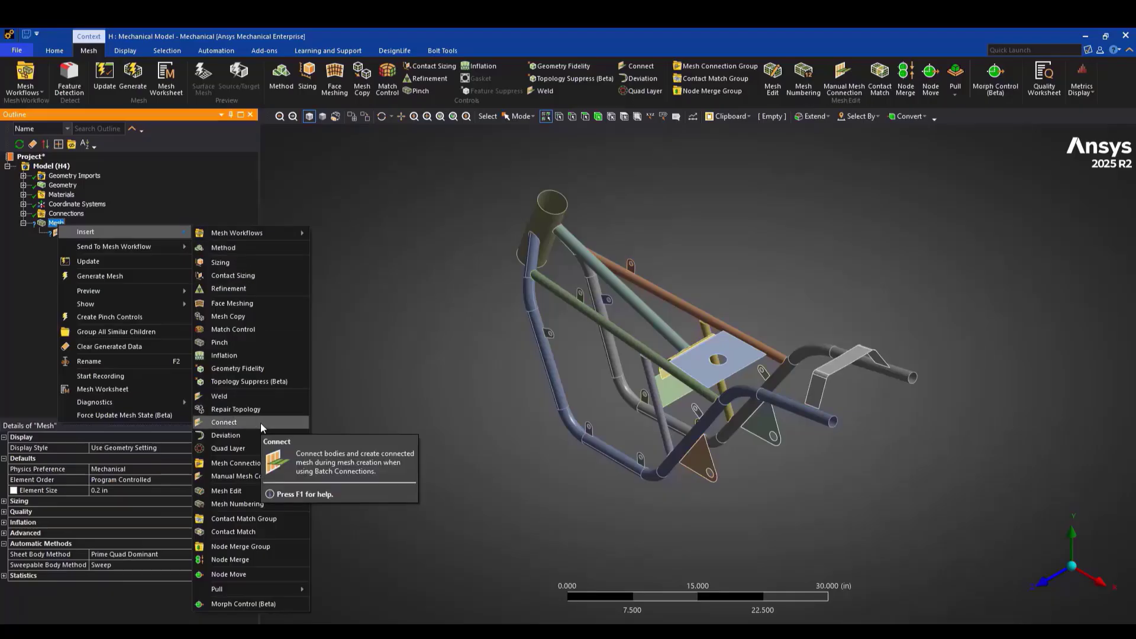
click(387, 215)
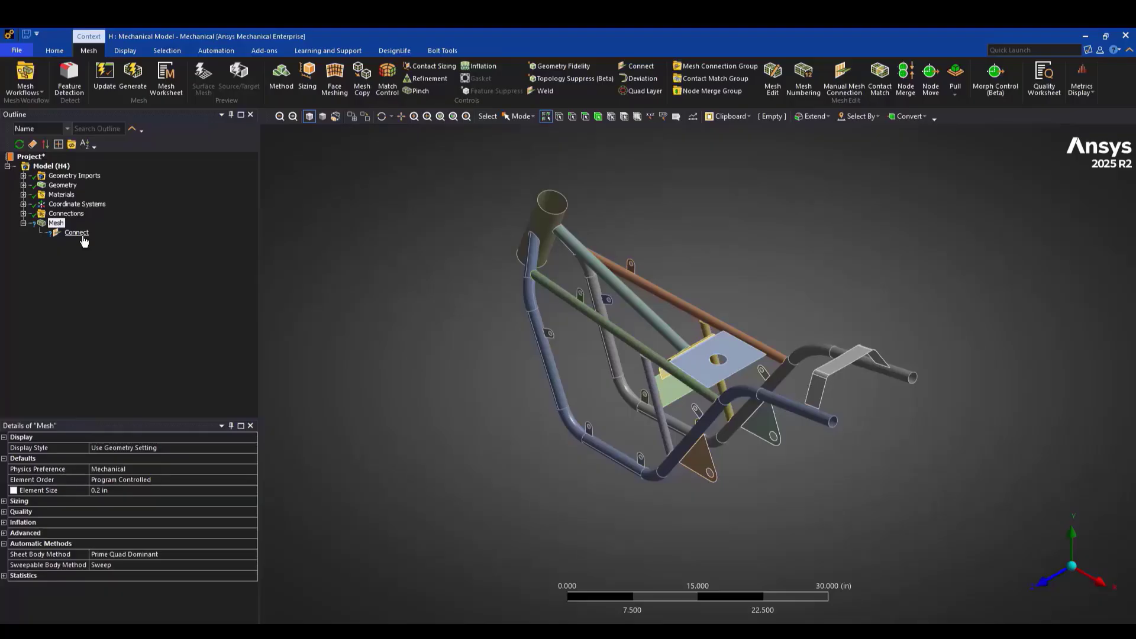
Scope the Connect control's geometry to all bodies of the frame
click(82, 235)
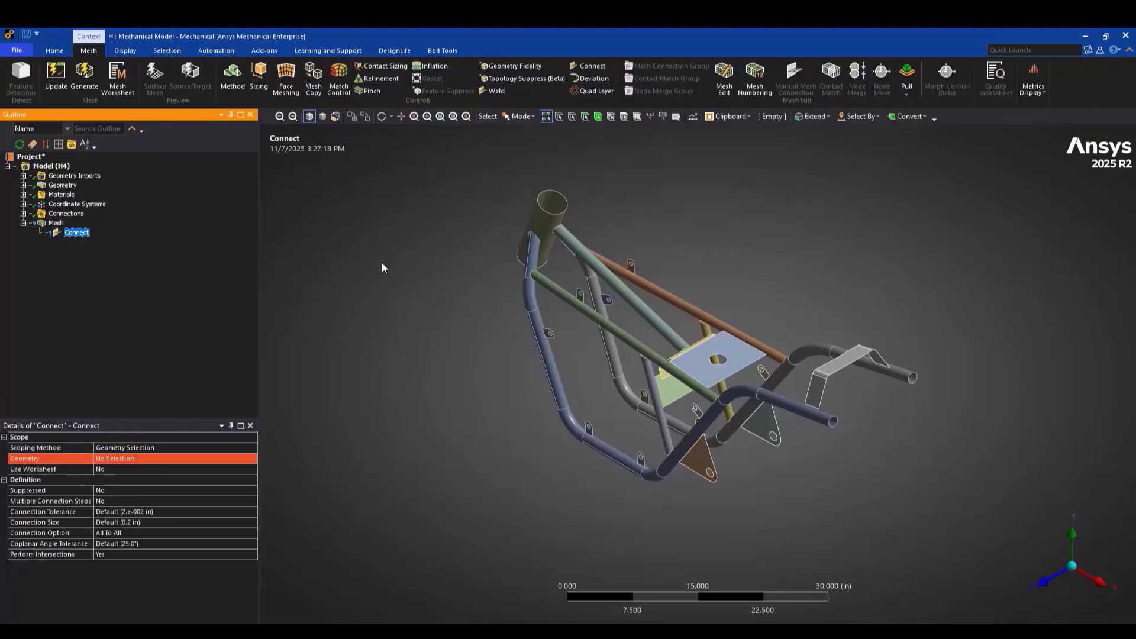
click(601, 119)
key(ctrl+a)
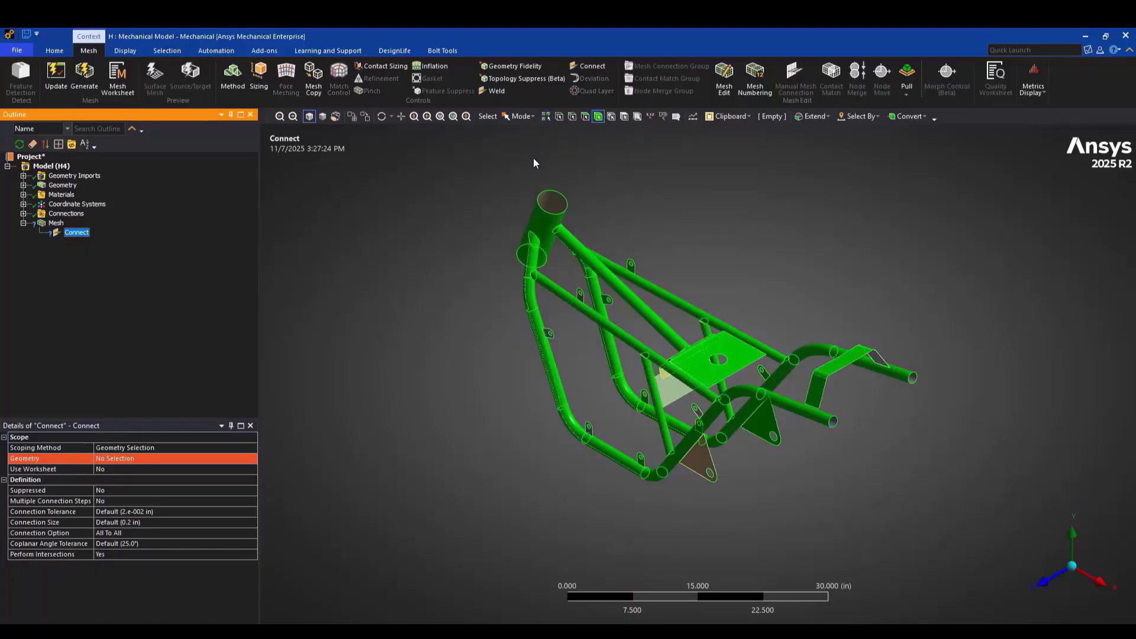
click(115, 459)
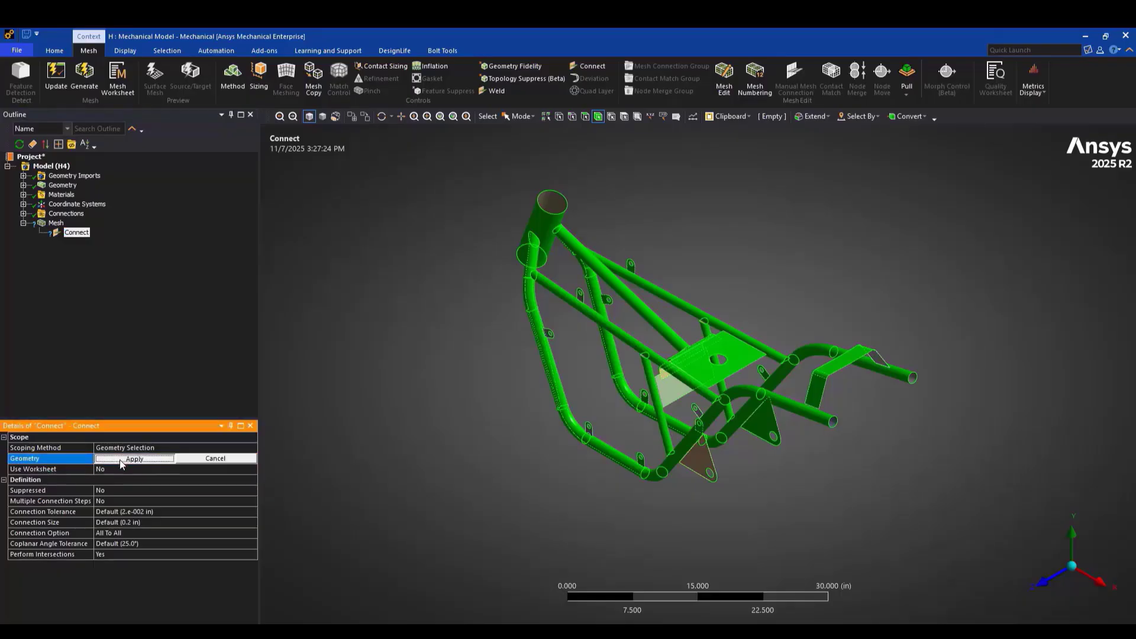
click(118, 458)
Generate the mesh
click(56, 224)
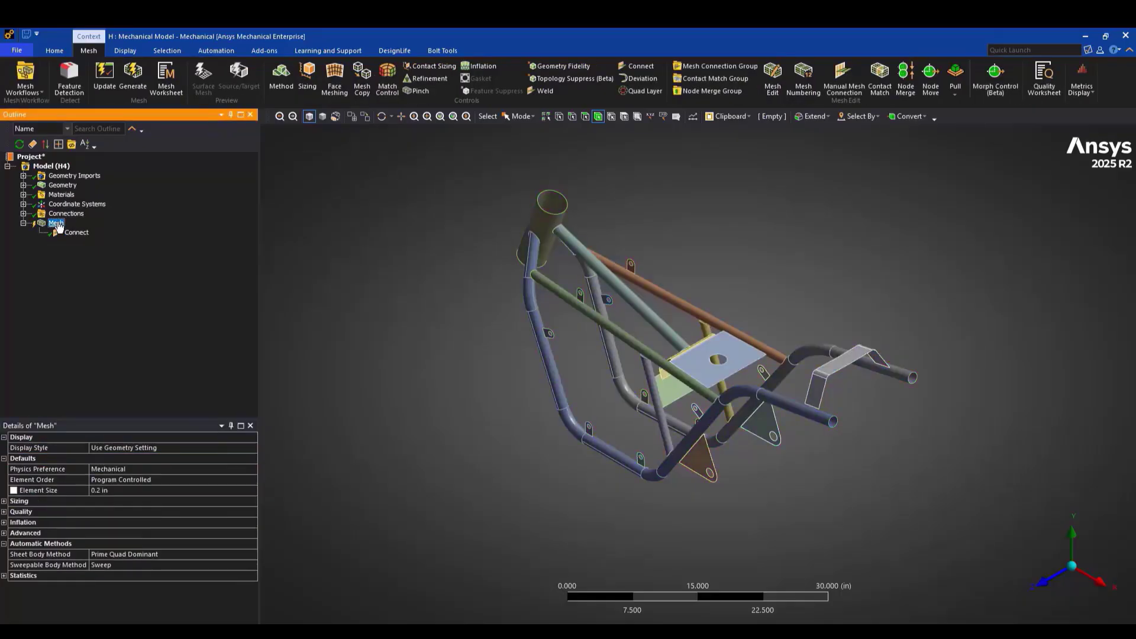
click(141, 80)
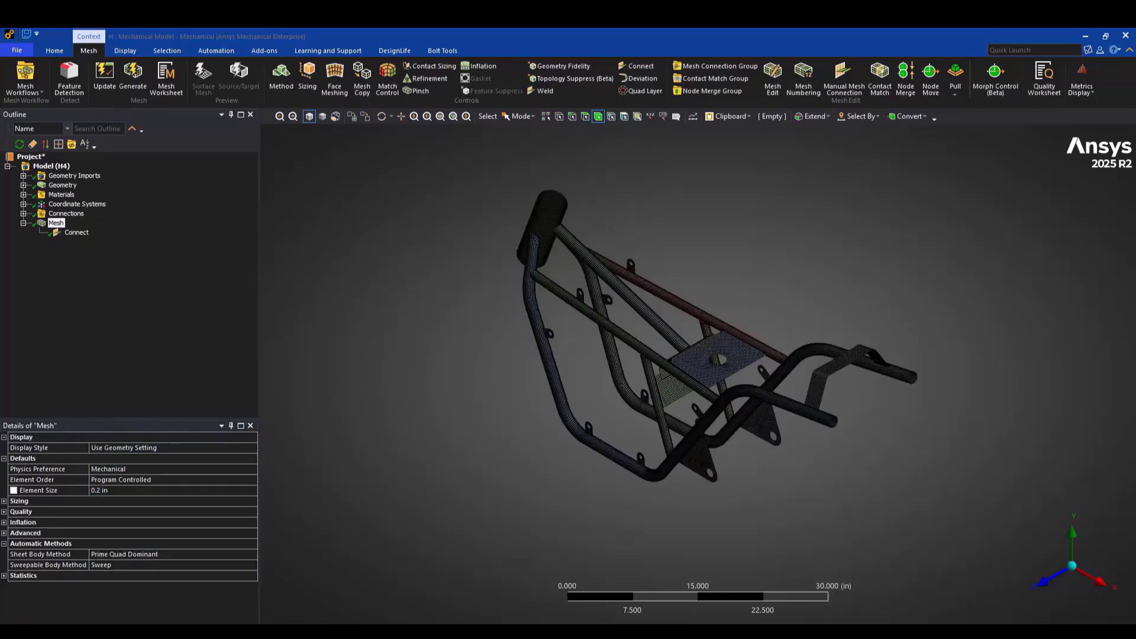
Rotate and zoom to inspect the generated mesh on the frame tubes and joints
middle_drag(533, 414, 504, 319)
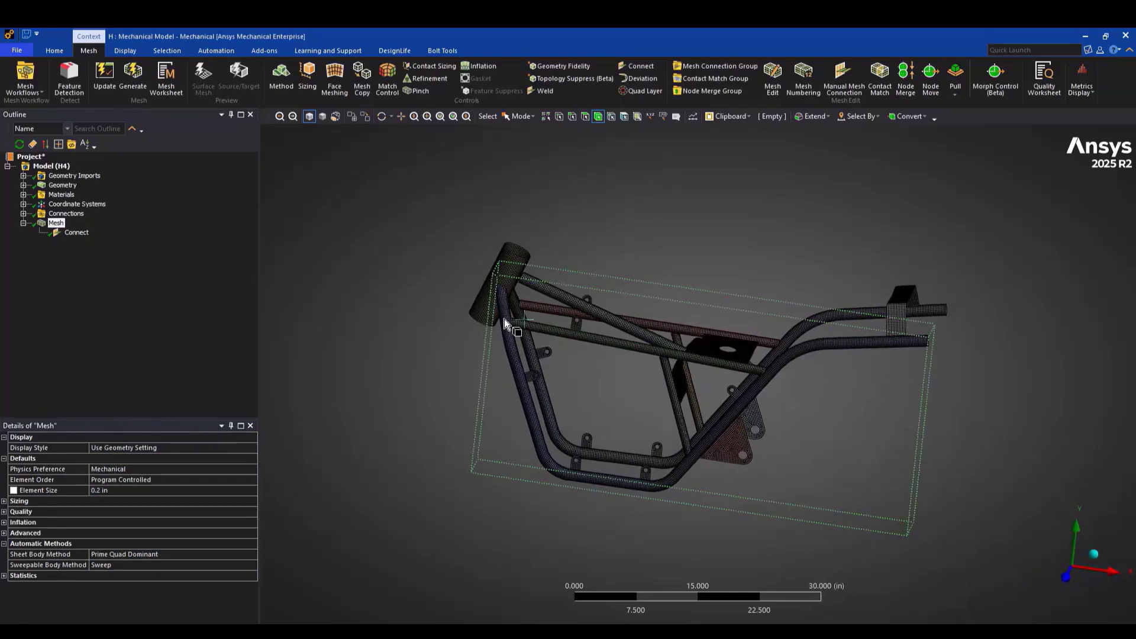
right_drag(477, 302, 629, 358)
middle_drag(552, 348, 626, 548)
middle_drag(578, 393, 561, 412)
ctrl+middle_drag(667, 547, 540, 336)
ctrl+middle_drag(734, 507, 668, 390)
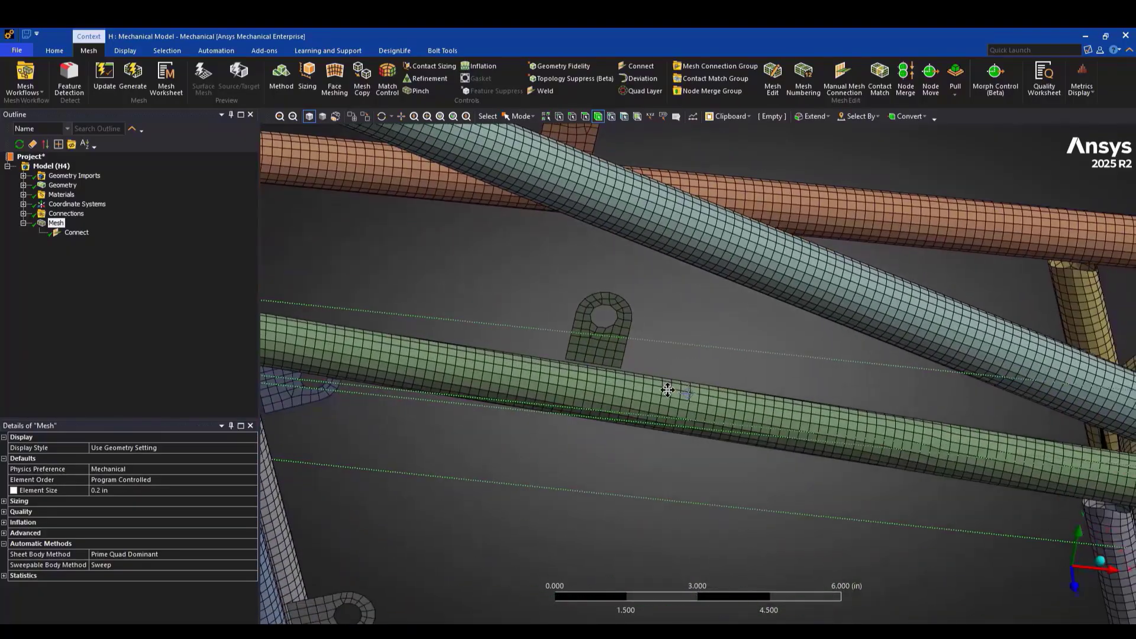
scroll(667, 390, down, 5)
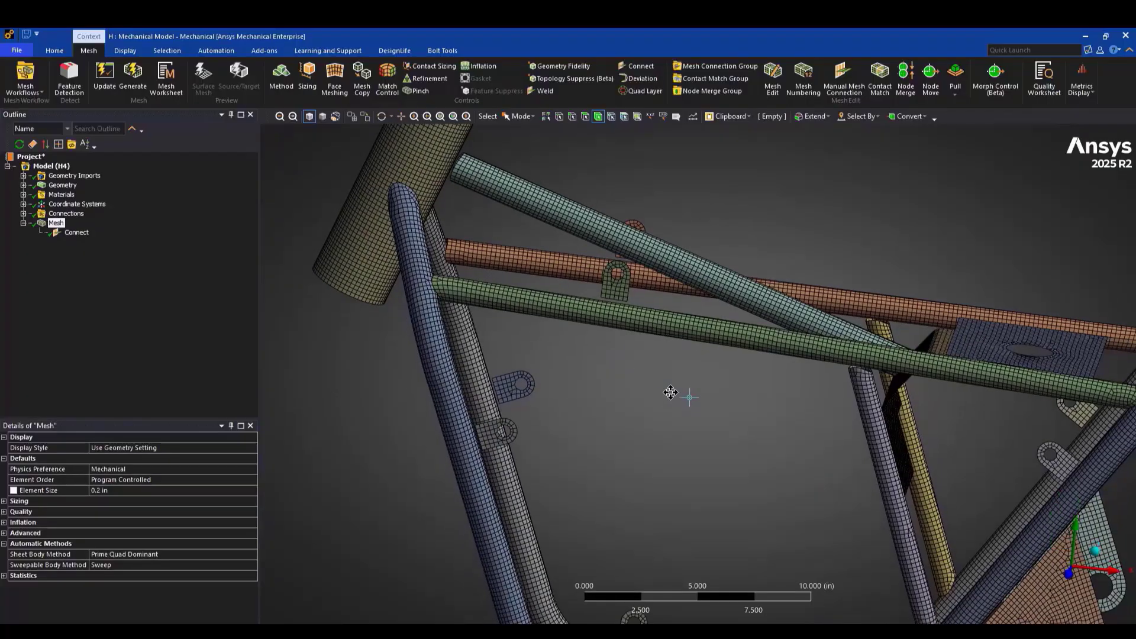
Set the Connect control's connection tolerance to 0.2 in
click(76, 233)
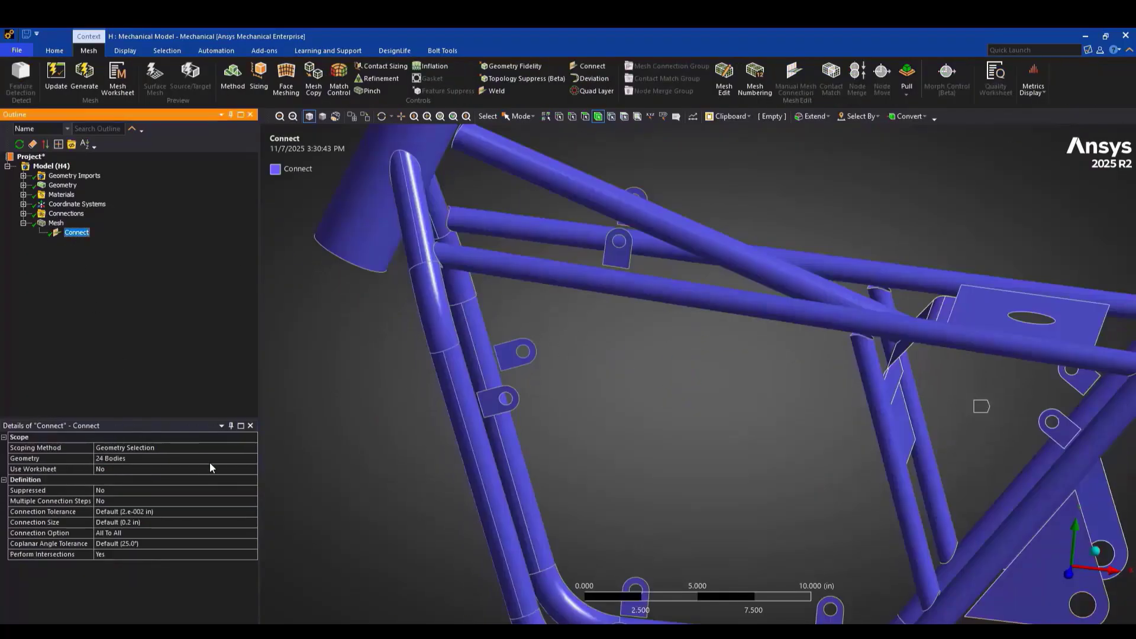
click(167, 512)
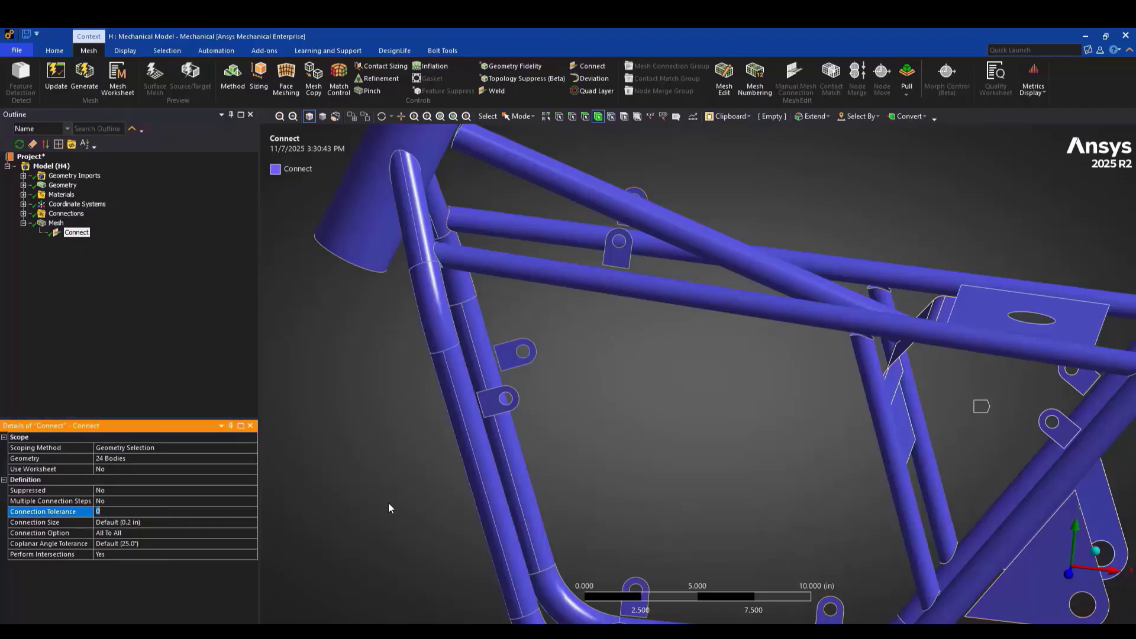
text(0.2)
key(Return)
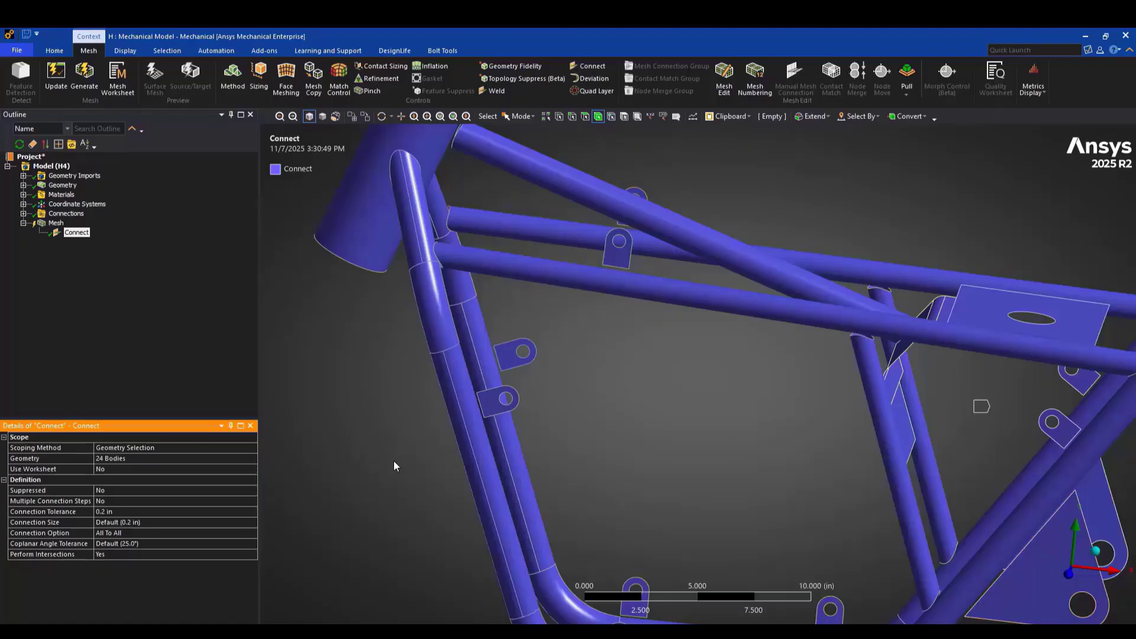
Return to the isometric view of the whole frame and select the Mesh object to display its mesh
scroll(560, 410, down, 3)
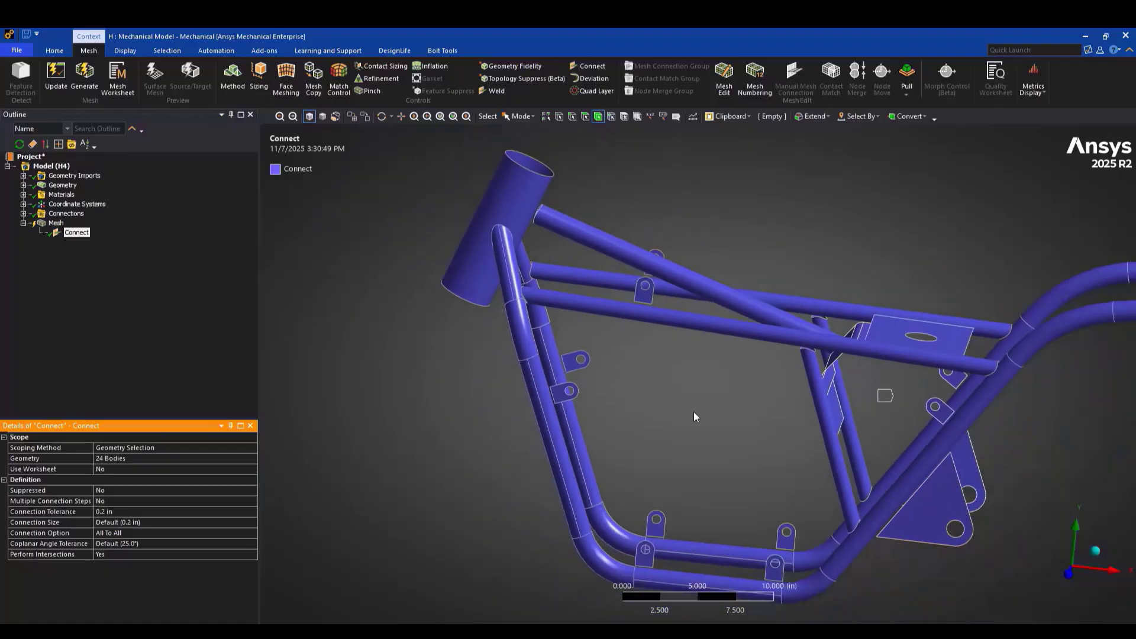
scroll(555, 403, down, 2)
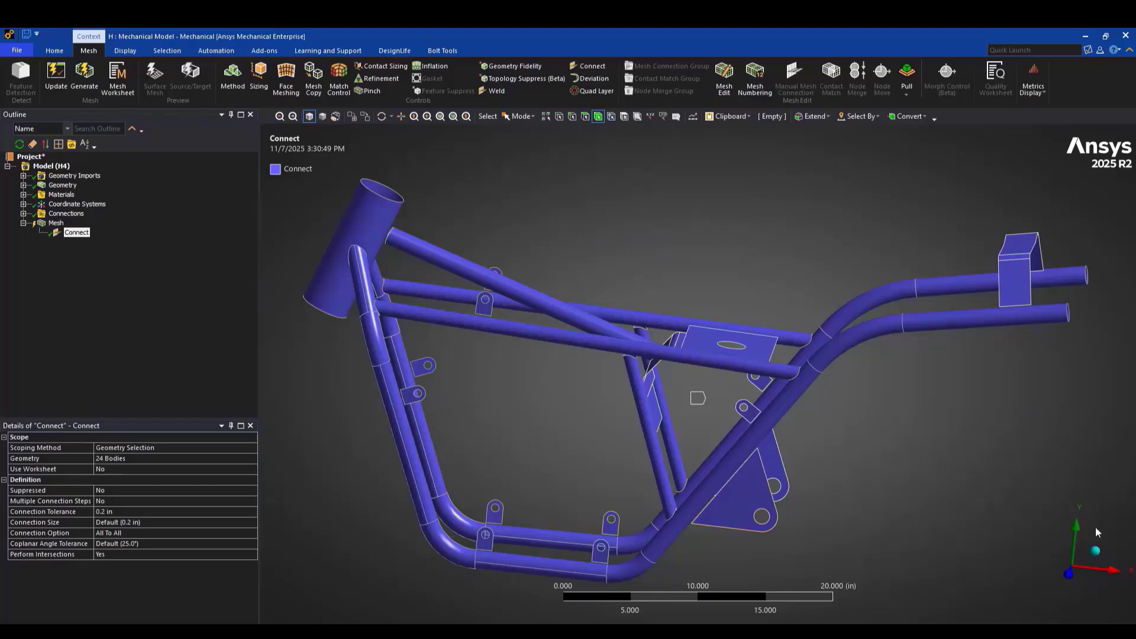
click(1096, 551)
right_click(56, 223)
key(Escape)
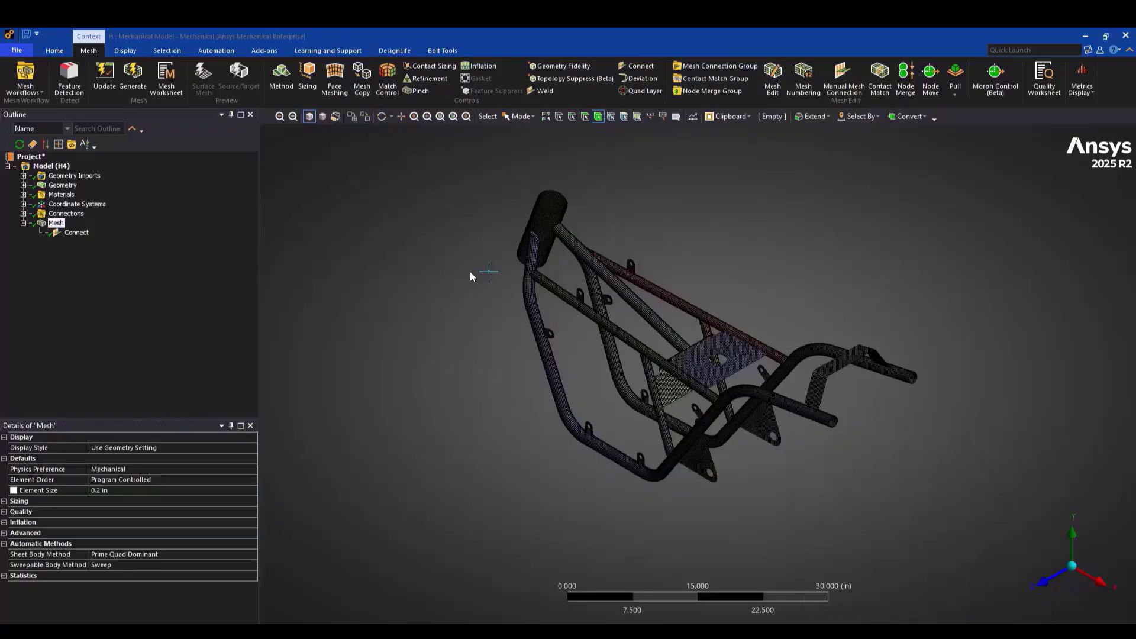
Rotate and zoom to inspect the regenerated mesh around the seat bracket and tube junctions
middle_drag(470, 271, 516, 255)
right_drag(474, 259, 609, 336)
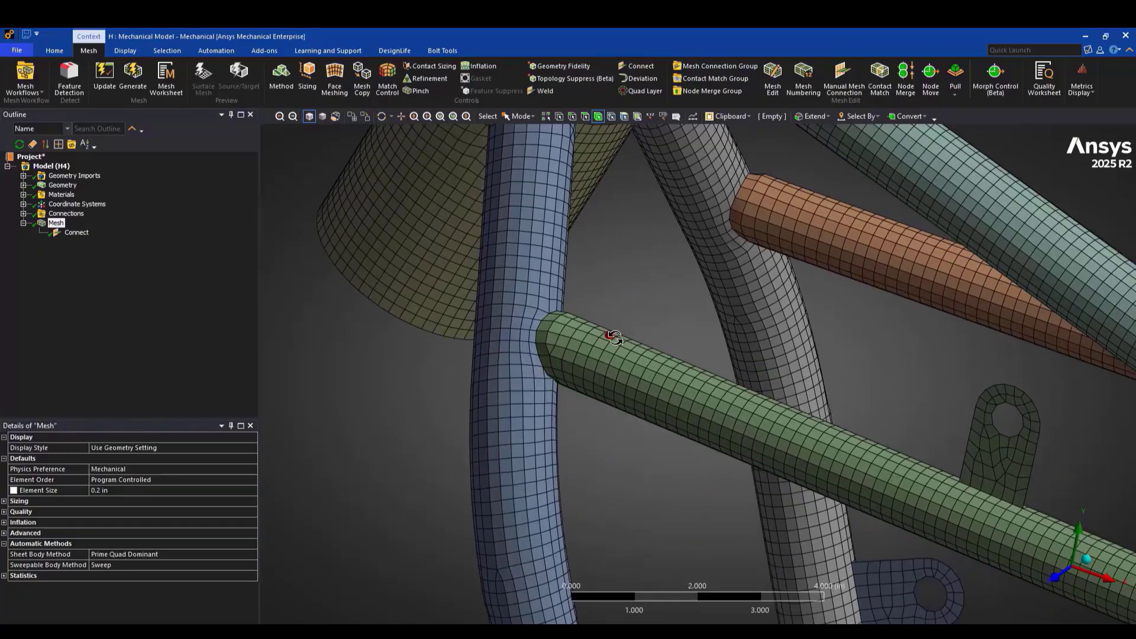
middle_drag(610, 335, 571, 331)
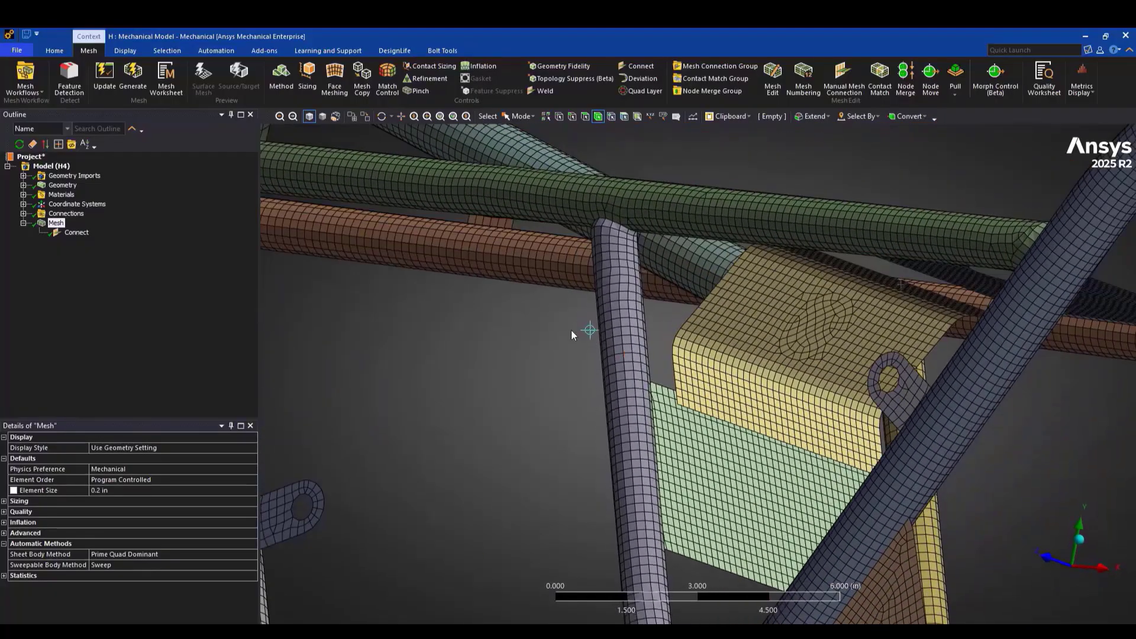
scroll(905, 486, up, 5)
scroll(782, 402, down, 1)
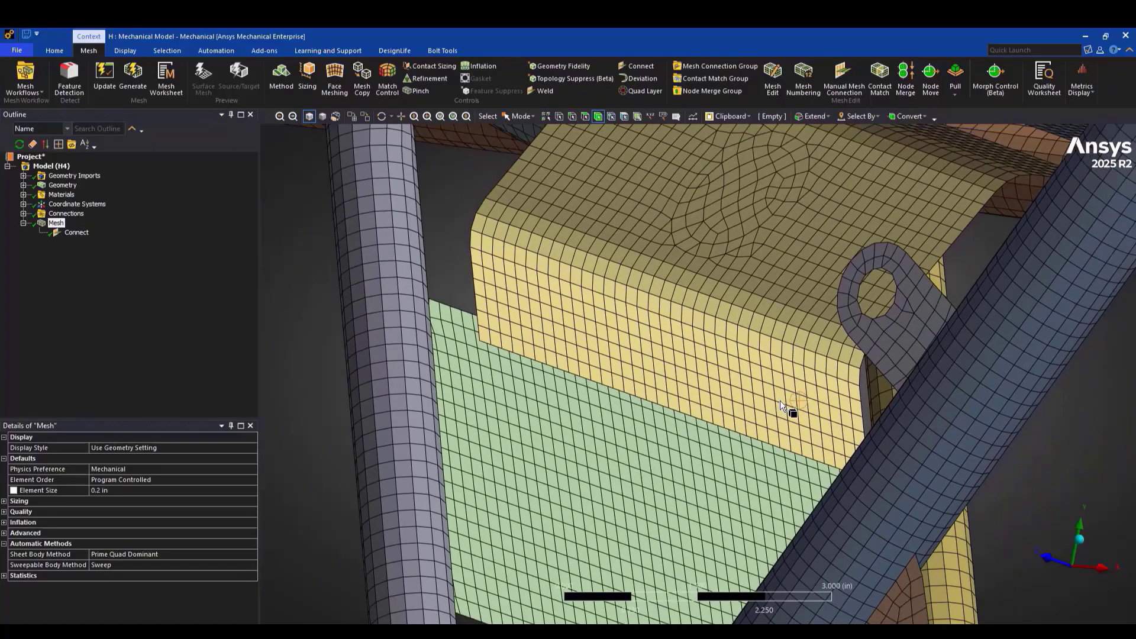
middle_drag(766, 397, 733, 355)
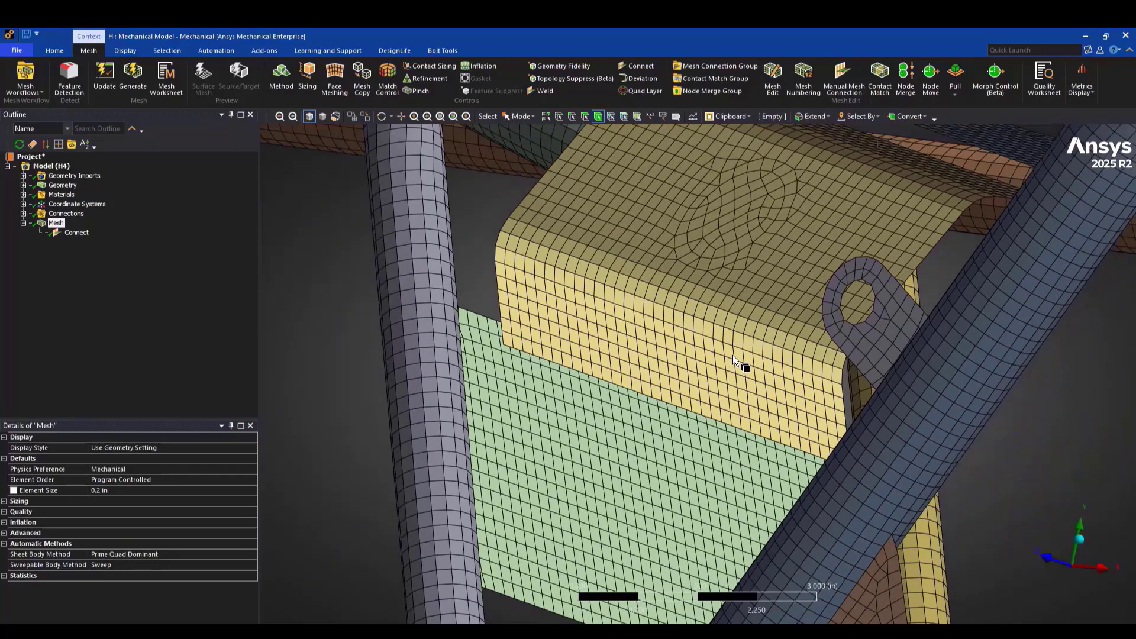
middle_drag(713, 352, 726, 388)
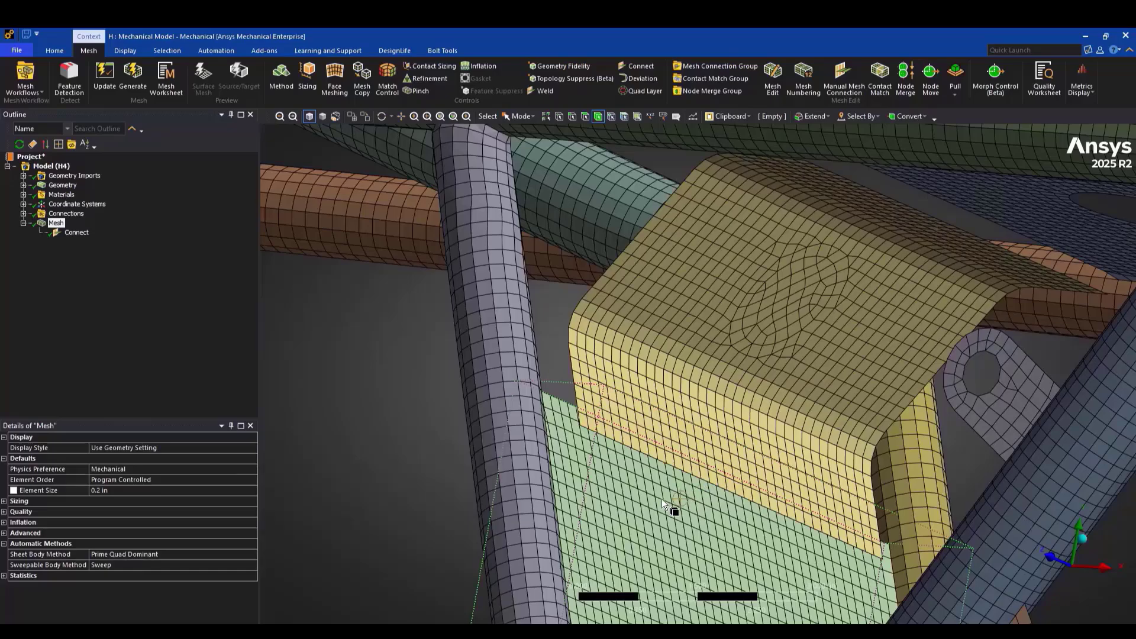
middle_drag(661, 499, 572, 283)
scroll(571, 283, down, 3)
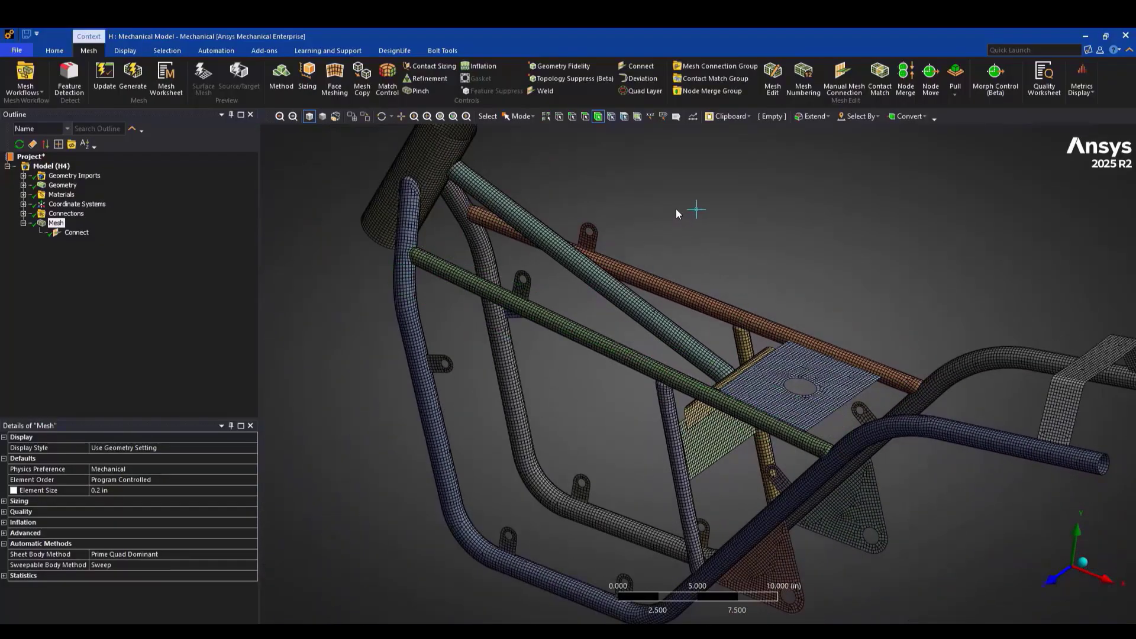
scroll(627, 72, down, 1)
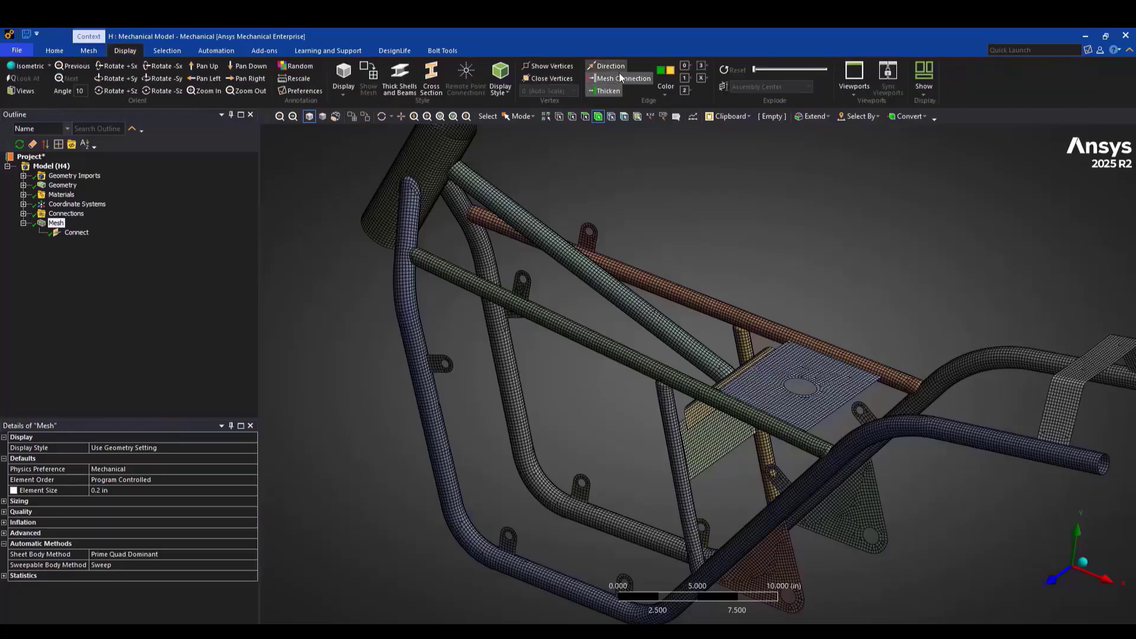
Colour the mesh edges By Body Connection and inspect the edge connectivity at the tube joints
click(668, 91)
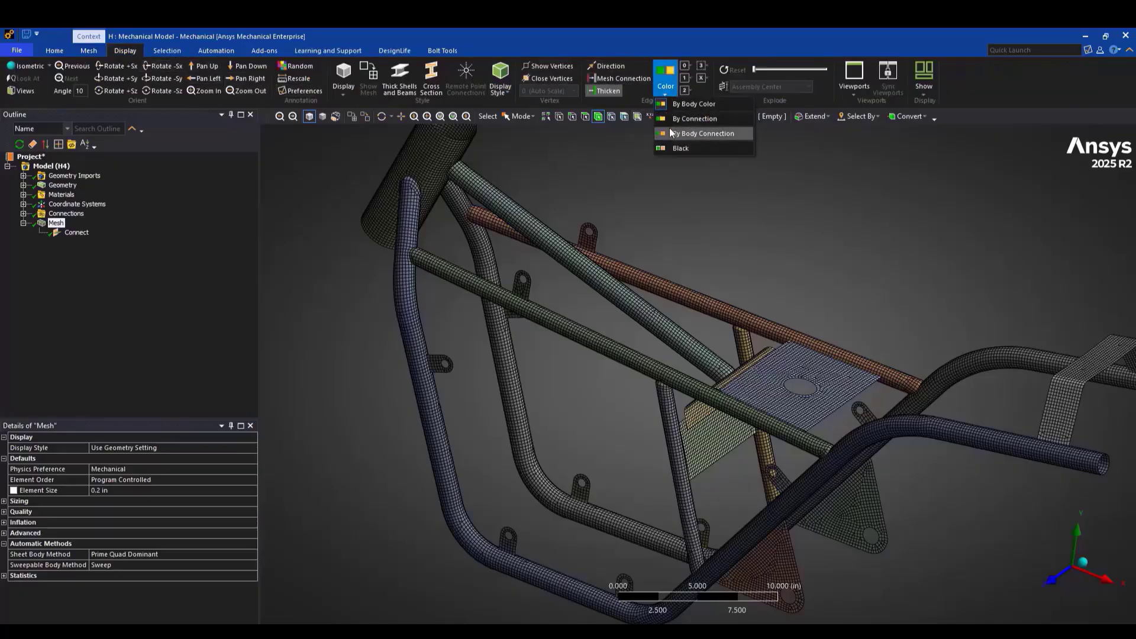
click(702, 135)
mouse_move(811, 247)
middle_down()
mouse_move(796, 251)
mouse_move(794, 218)
mouse_move(794, 251)
middle_up()
scroll(502, 323, up, 3)
scroll(484, 323, up, 1)
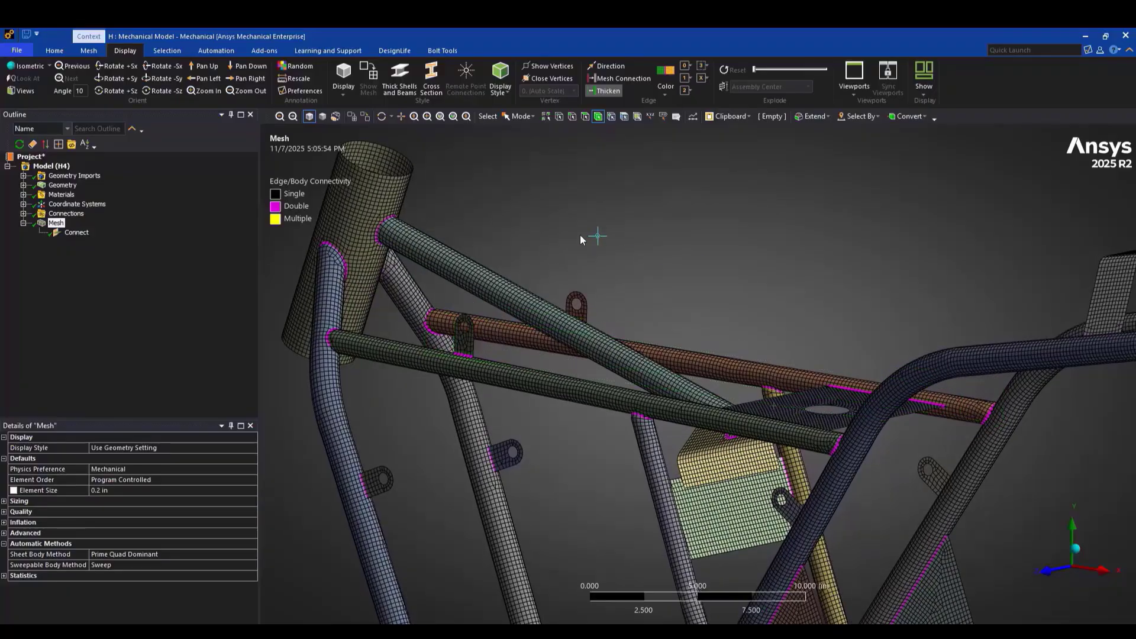
ctrl+middle_drag(612, 226, 952, 564)
click(1074, 550)
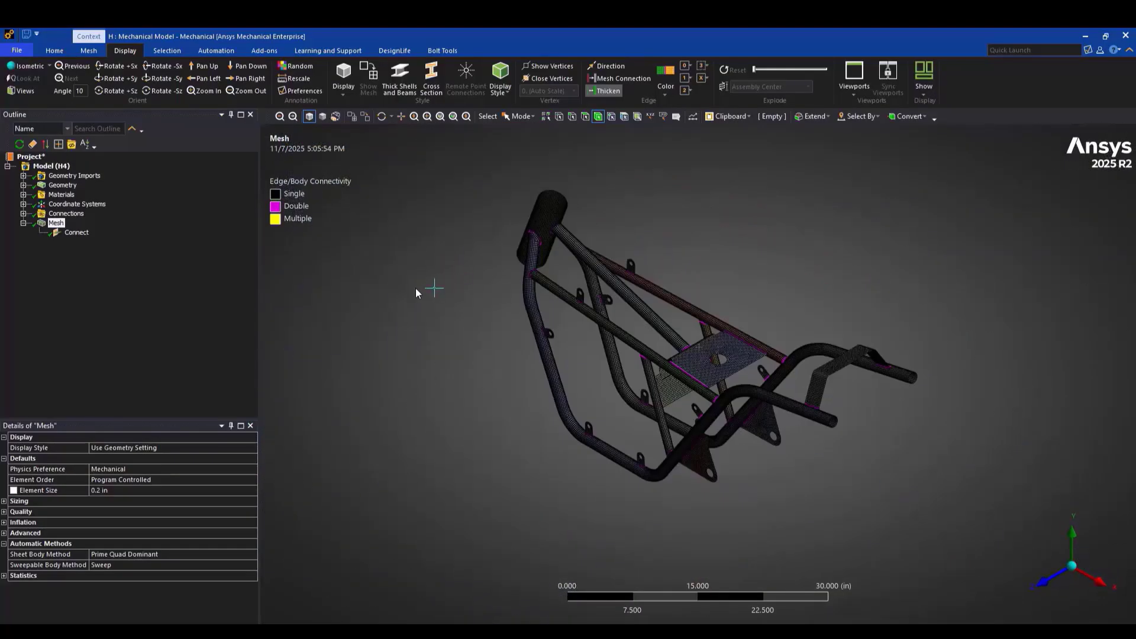
Collapse the expanded Geometry branch in the outline tree
scroll(119, 223, down, 1)
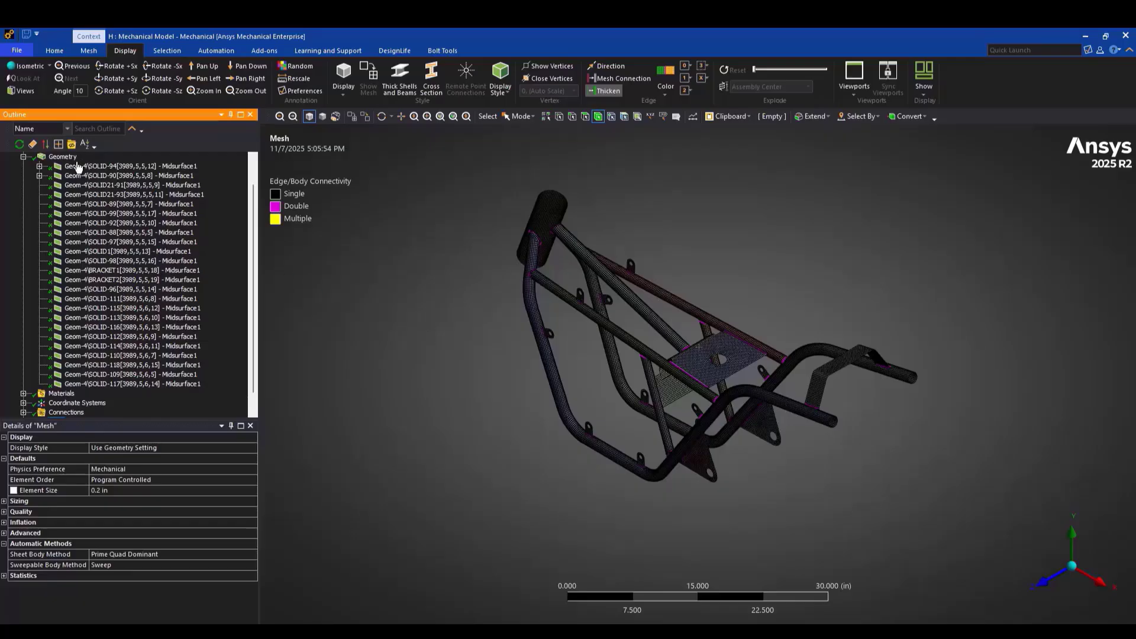
click(23, 157)
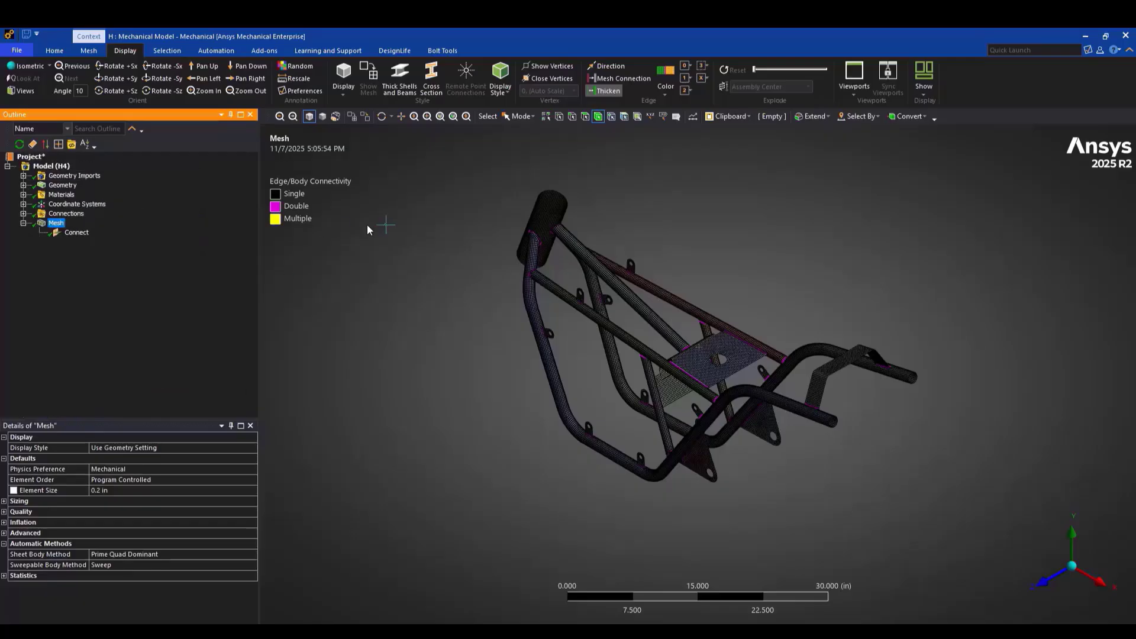